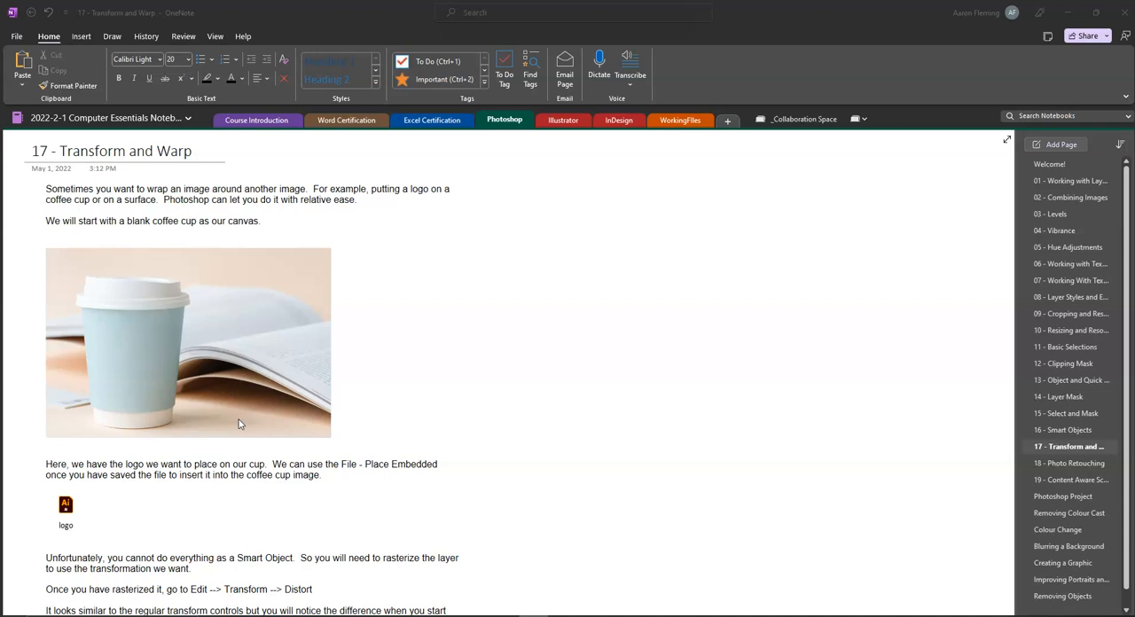
Step: Copy the coffee cup picture from the notes and paste it into a new 2000 x 1335 pixel Photoshop document from the Clipboard preset
{"action": "right_click", "coordinate": [127, 356]}
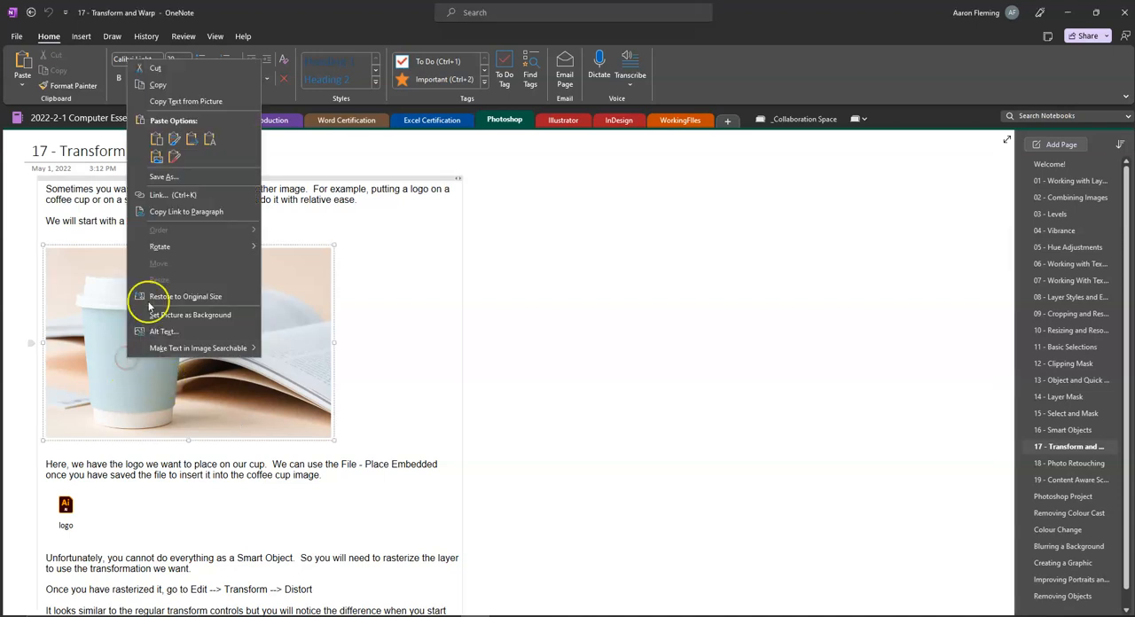
{"action": "left_click", "coordinate": [176, 83]}
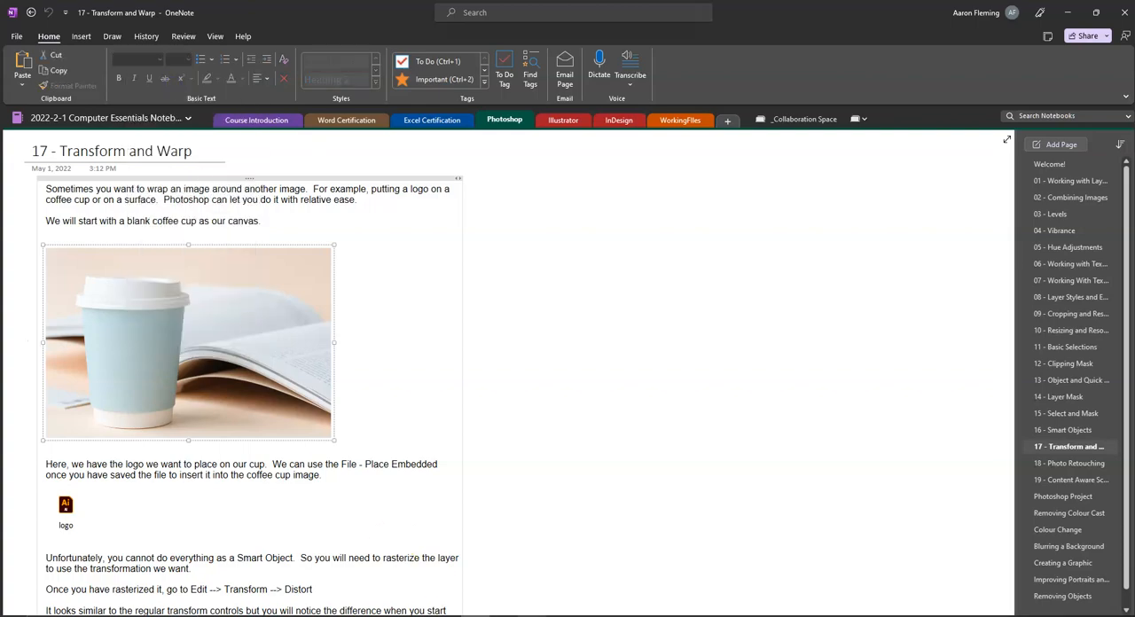
{"action": "left_click", "coordinate": [444, 616]}
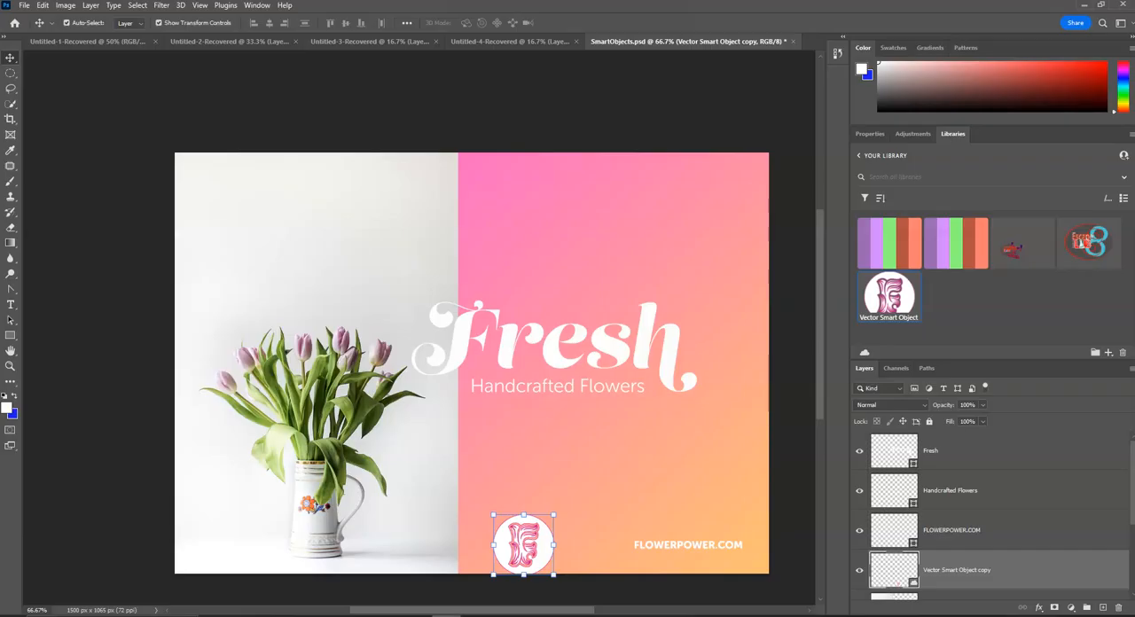
{"action": "left_click", "coordinate": [24, 6]}
{"action": "left_click", "coordinate": [31, 16]}
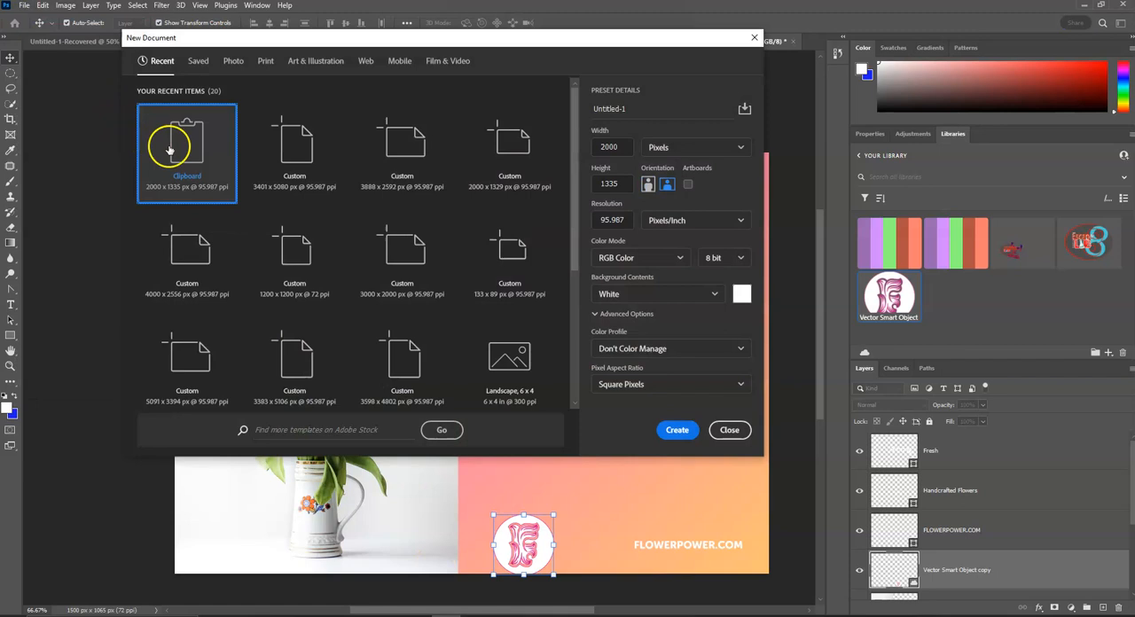
{"action": "left_click", "coordinate": [688, 431]}
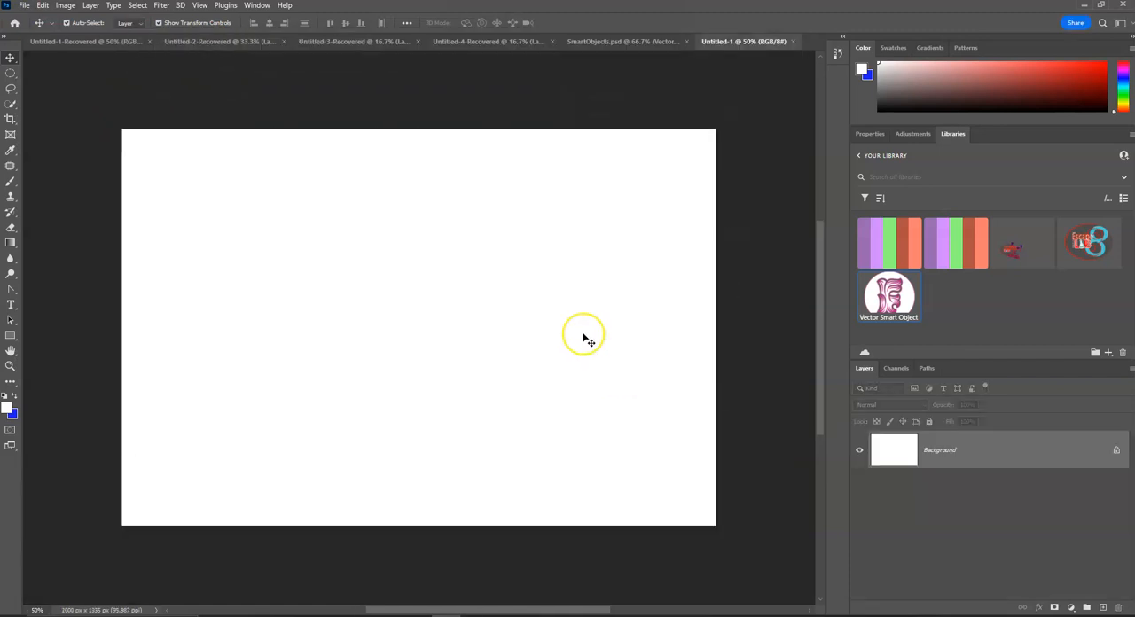
{"action": "key", "text": "ctrl+v"}
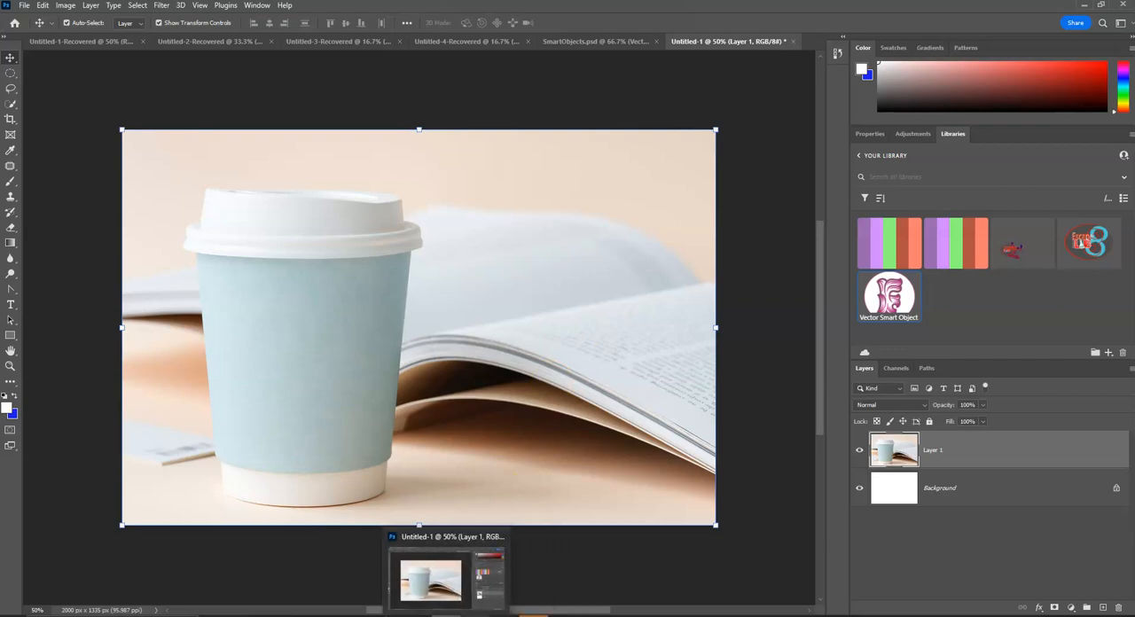
Step: Switch to OneNote and save the attached logo.ai file to the Downloads folder
{"action": "left_click", "coordinate": [446, 615]}
{"action": "scroll", "coordinate": [341, 262], "scroll_direction": "down", "scroll_amount": 4}
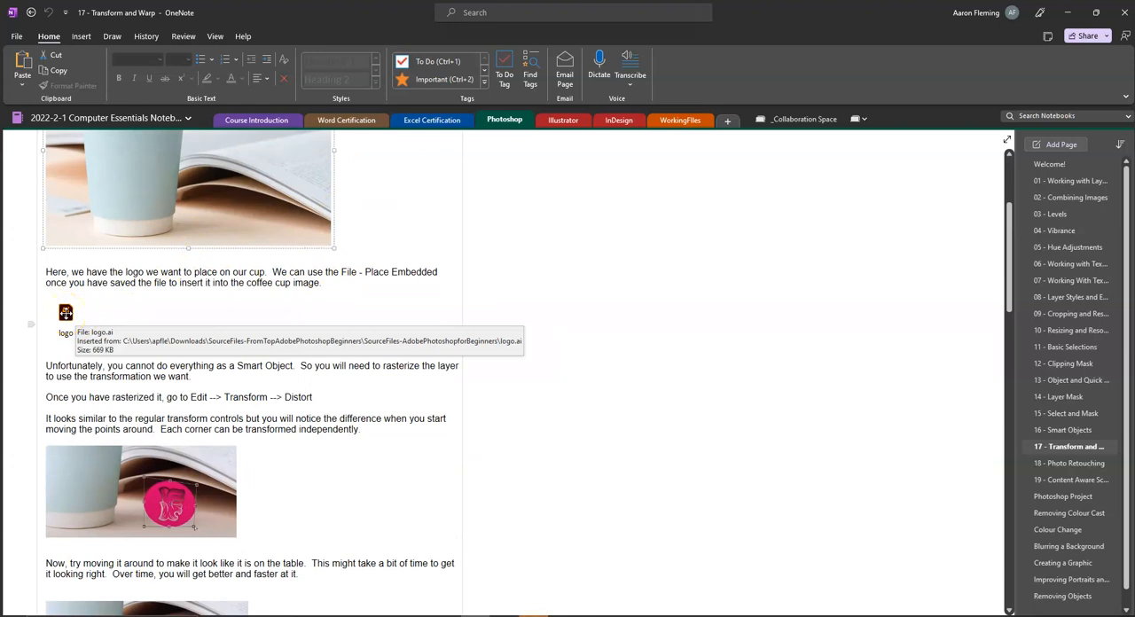
{"action": "right_click", "coordinate": [65, 315]}
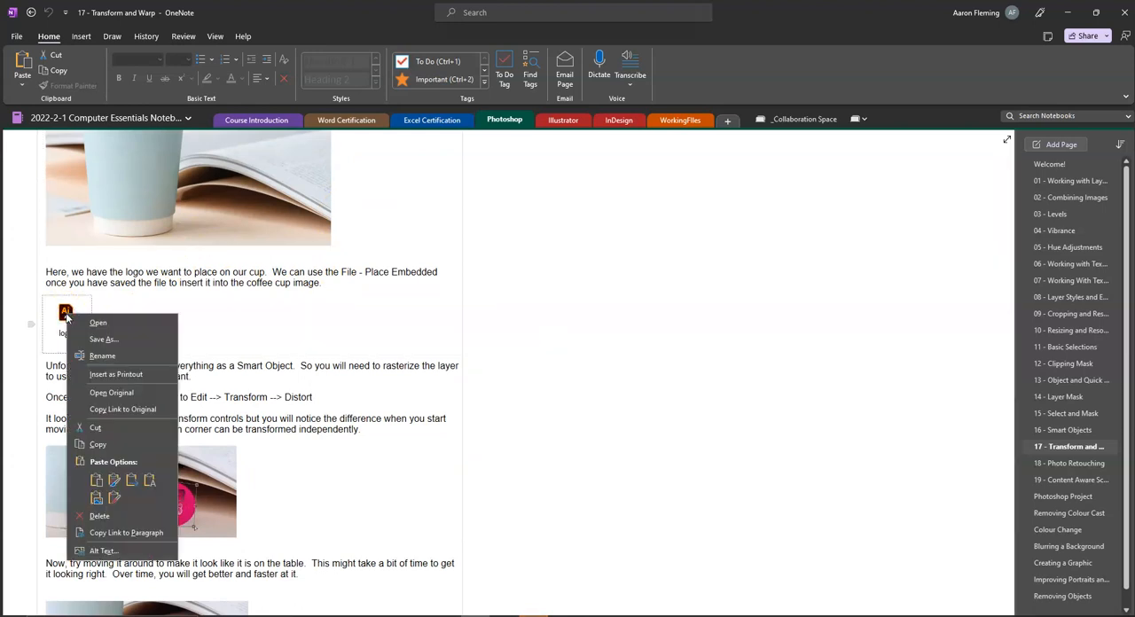
{"action": "left_click", "coordinate": [104, 338]}
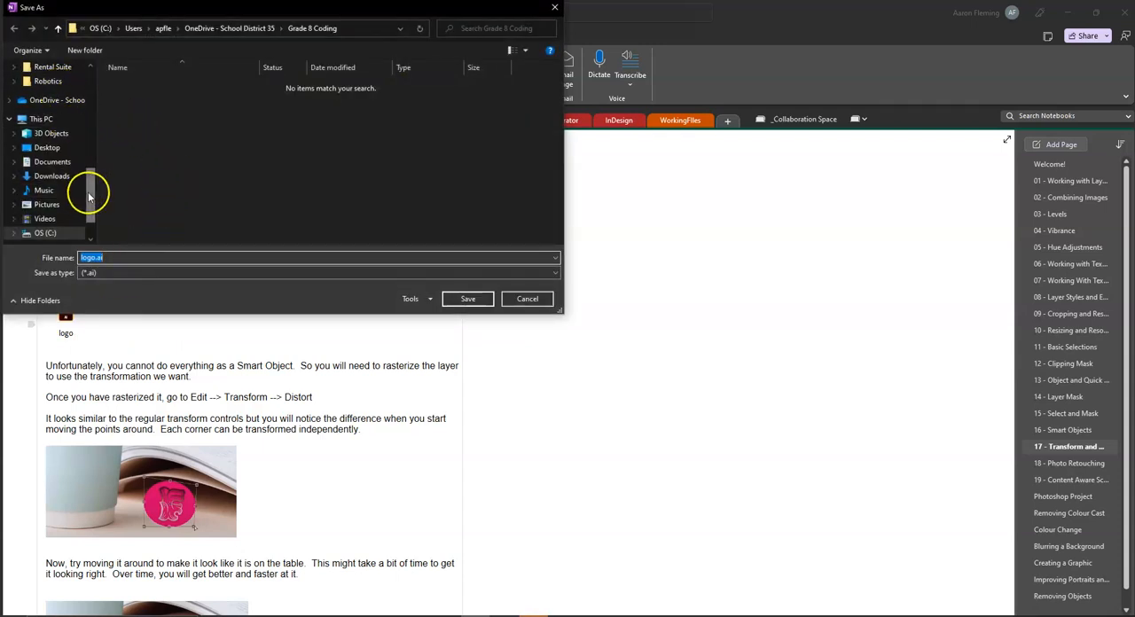
{"action": "left_click", "coordinate": [51, 176]}
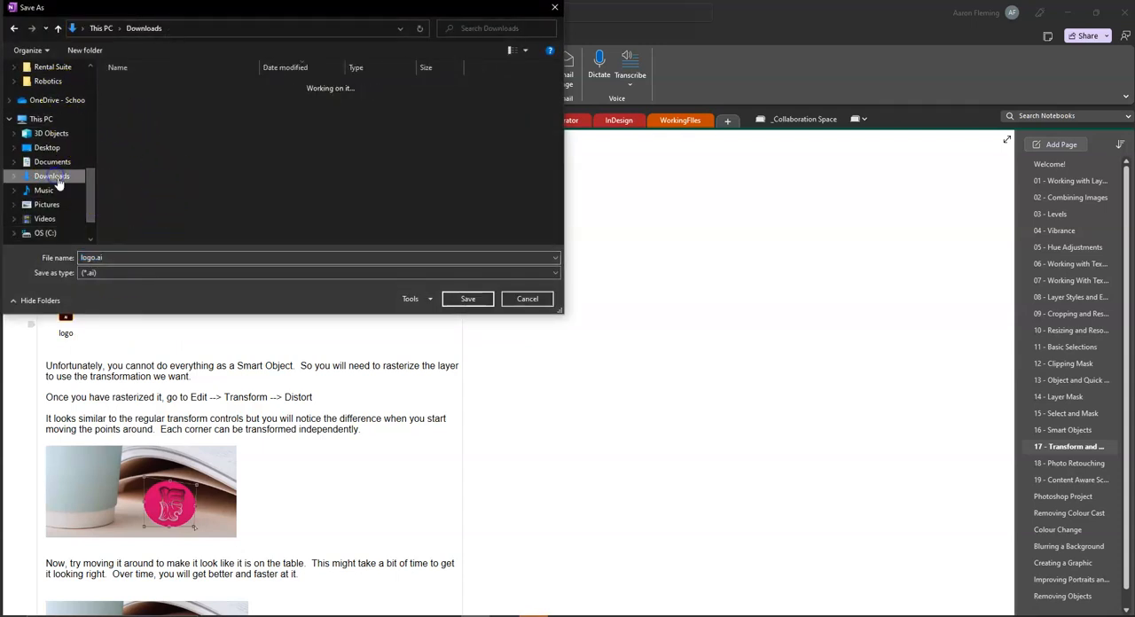
{"action": "left_click", "coordinate": [467, 299]}
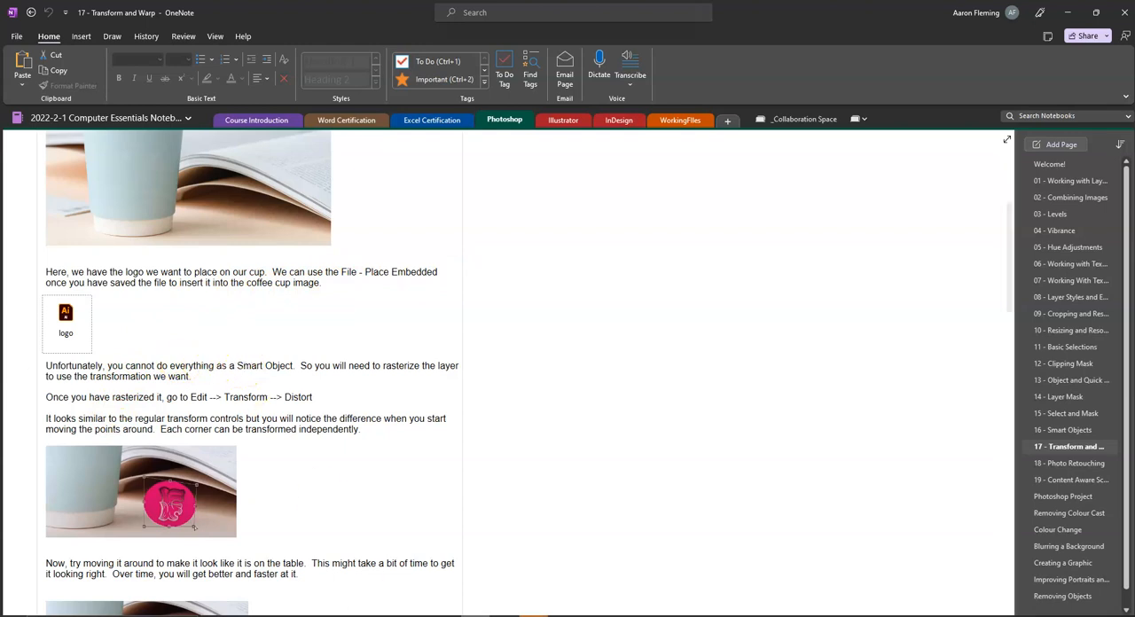
Step: In Photoshop, place logo.ai from Downloads as an embedded object cropped to Bounding Box, and move it onto the table beside the cup's base
{"action": "key", "text": "alt+Tab"}
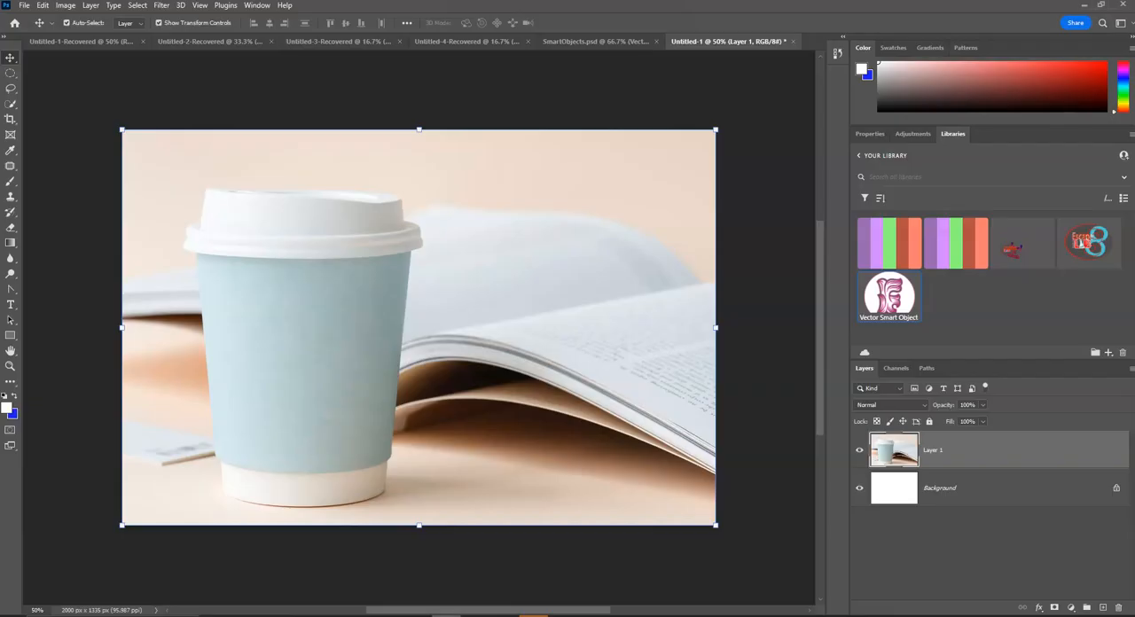
{"action": "left_click", "coordinate": [24, 5]}
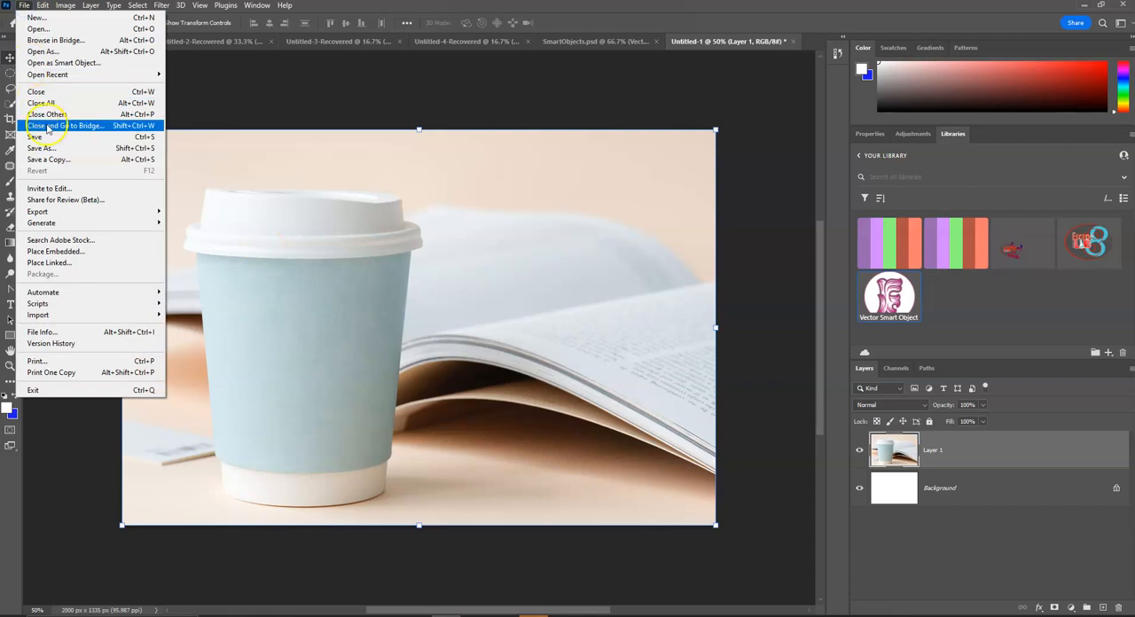
{"action": "left_click", "coordinate": [77, 252]}
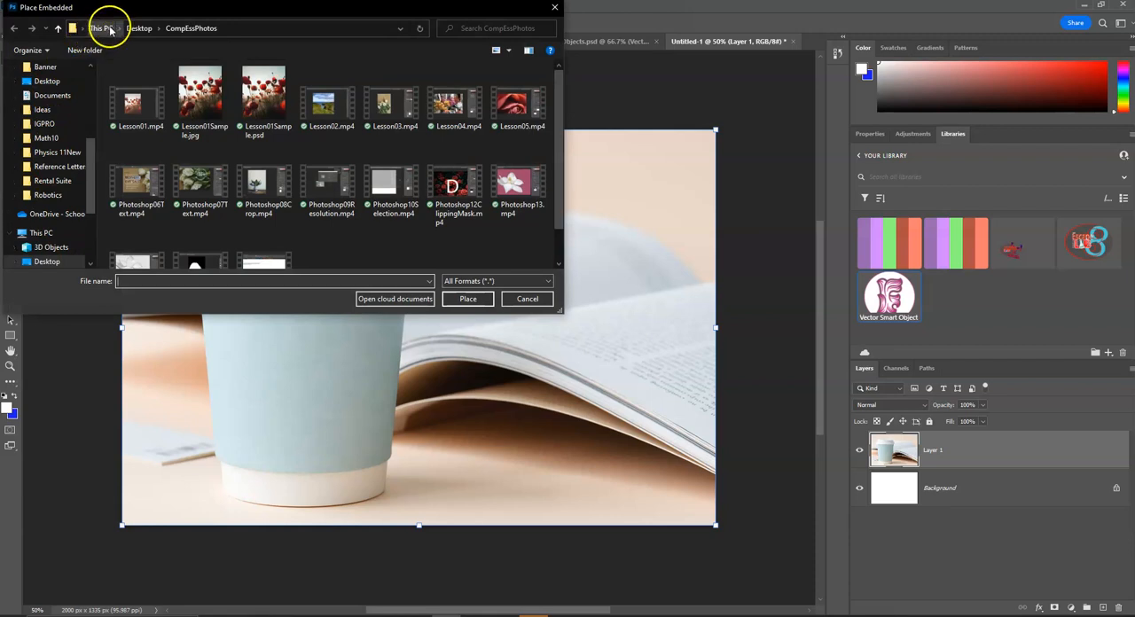
{"action": "scroll", "coordinate": [51, 164], "scroll_direction": "up", "scroll_amount": 3}
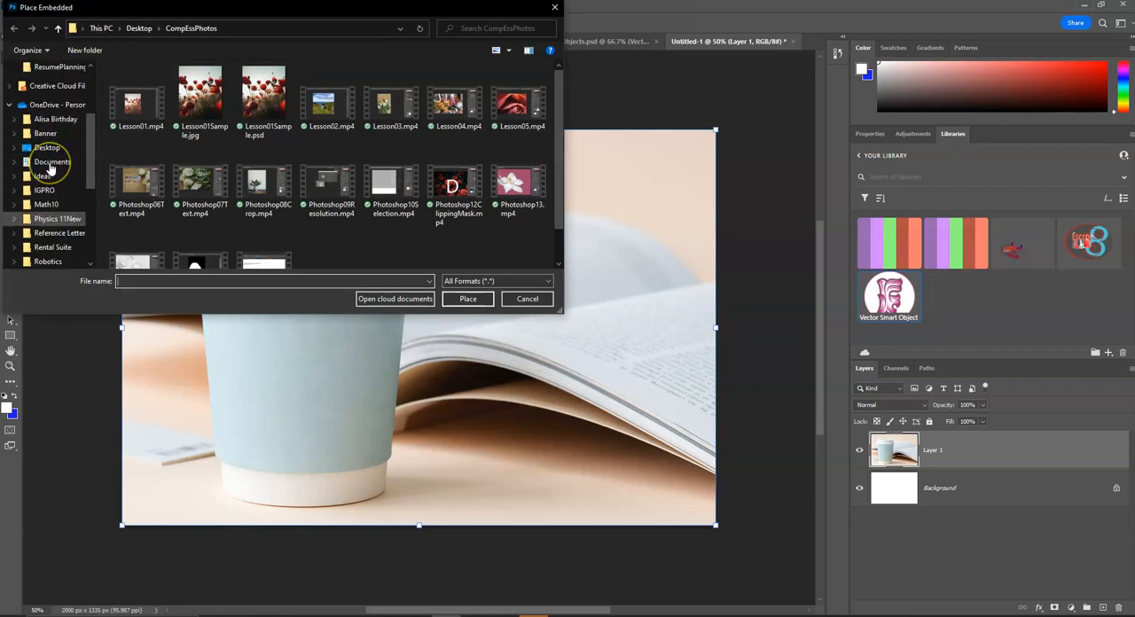
{"action": "scroll", "coordinate": [51, 169], "scroll_direction": "up", "scroll_amount": 2}
{"action": "left_click", "coordinate": [54, 104]}
{"action": "left_click", "coordinate": [124, 101]}
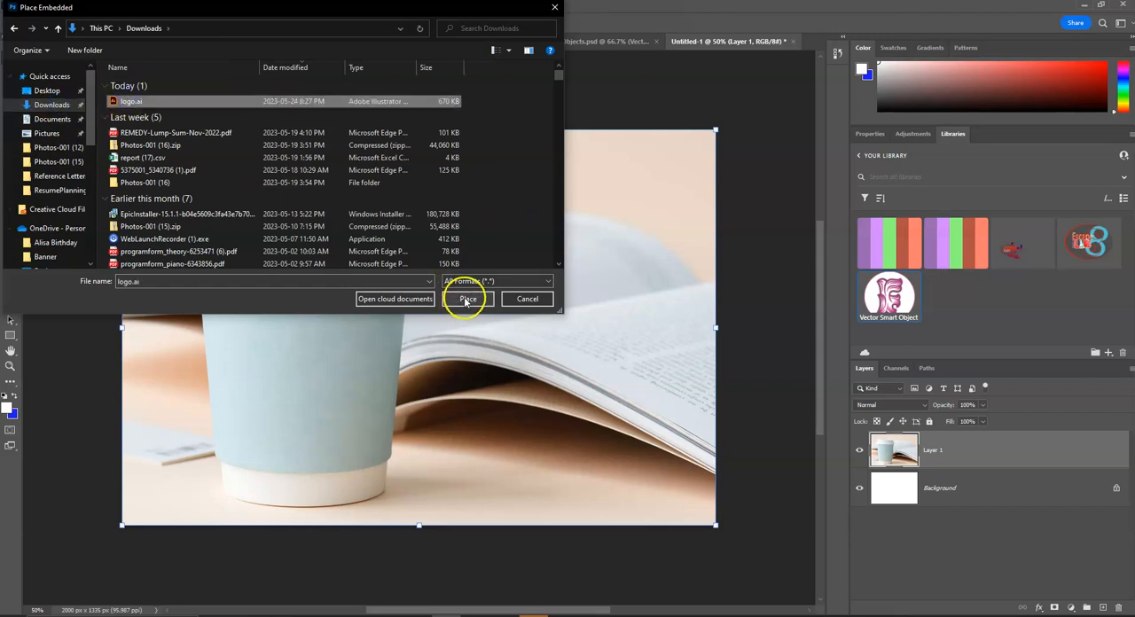
{"action": "left_click", "coordinate": [465, 299]}
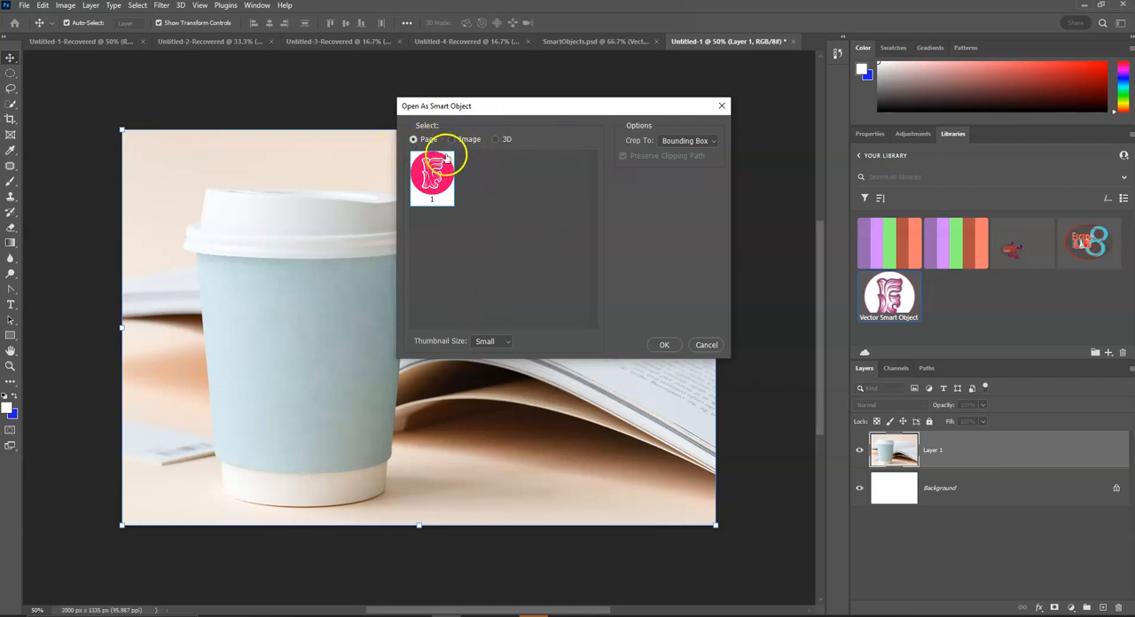
{"action": "left_click", "coordinate": [661, 345]}
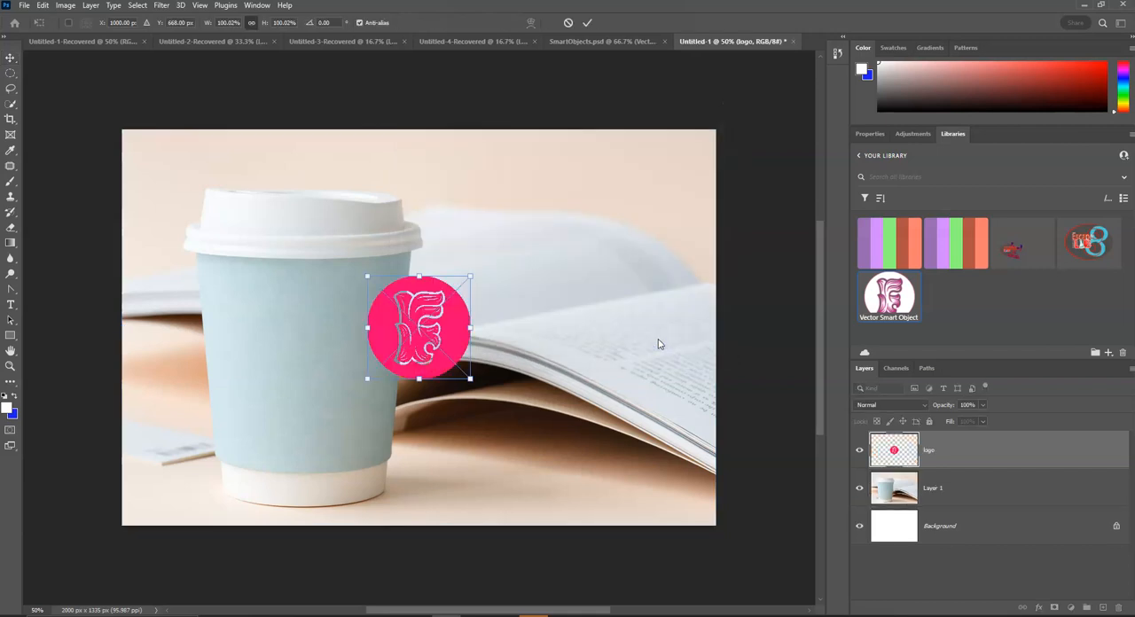
{"action": "left_click", "coordinate": [922, 456]}
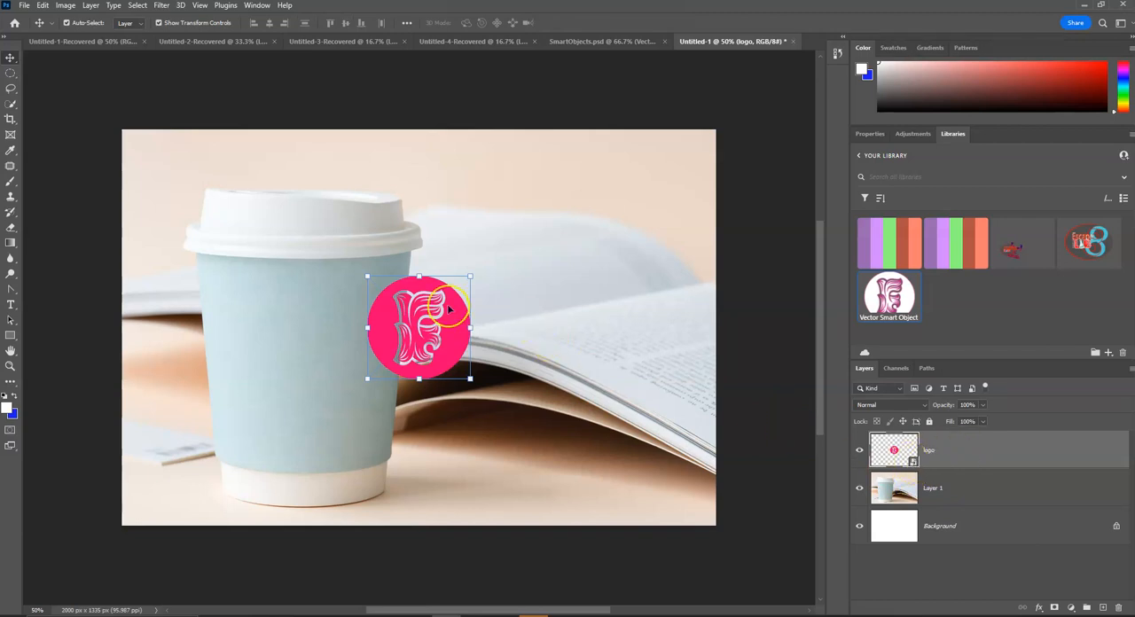
{"action": "left_click_drag", "start_coordinate": [449, 308], "coordinate": [502, 453]}
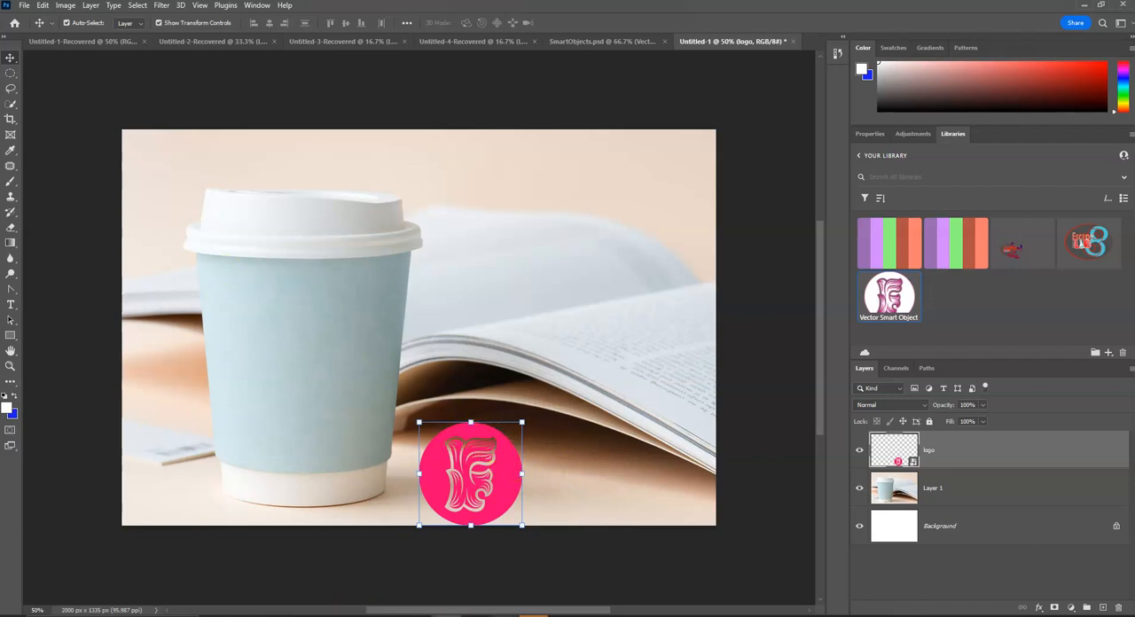
Step: Review the Distort and Warp instructions in the OneNote lesson, and rasterize the logo layer in Photoshop
{"action": "left_click", "coordinate": [497, 585]}
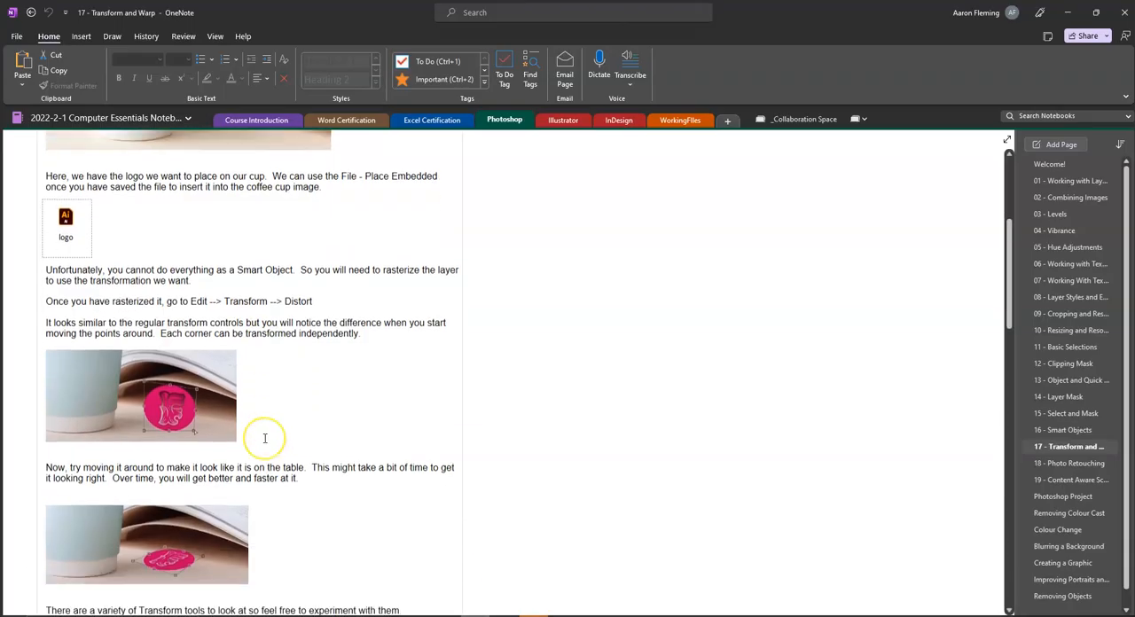
{"action": "scroll", "coordinate": [264, 438], "scroll_direction": "down", "scroll_amount": 2}
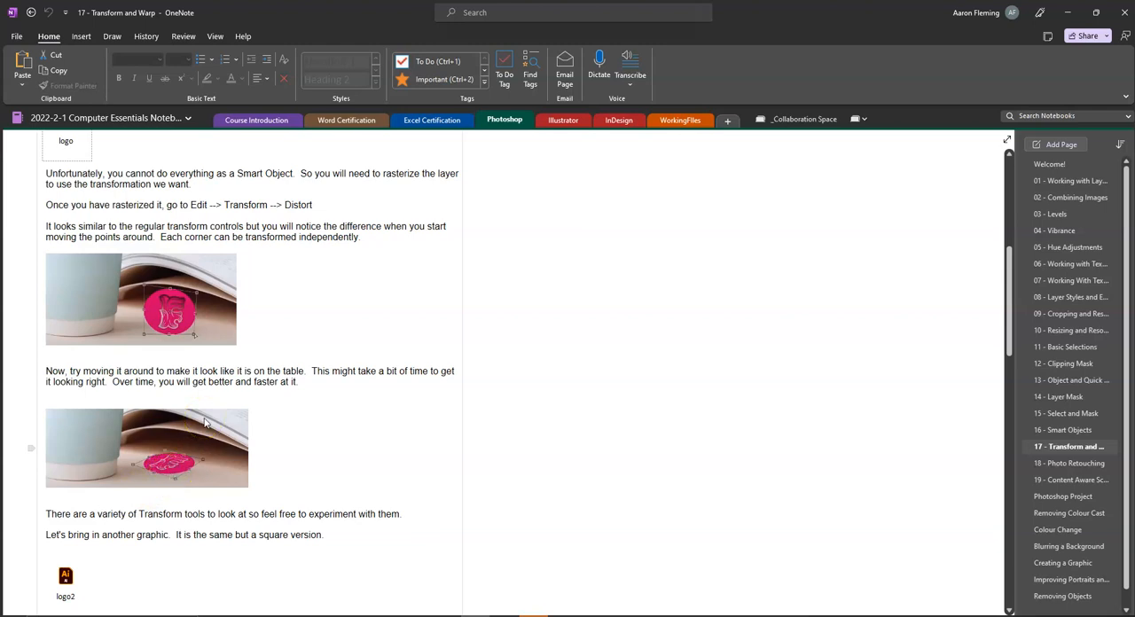
{"action": "scroll", "coordinate": [204, 423], "scroll_direction": "down", "scroll_amount": 4}
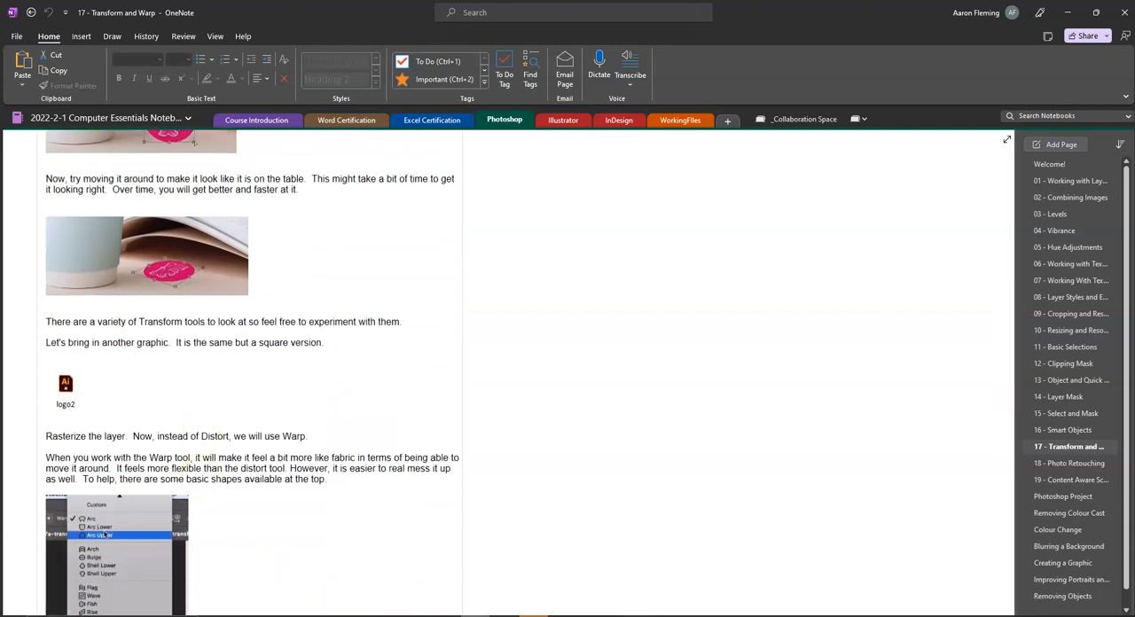
{"action": "left_click", "coordinate": [472, 615]}
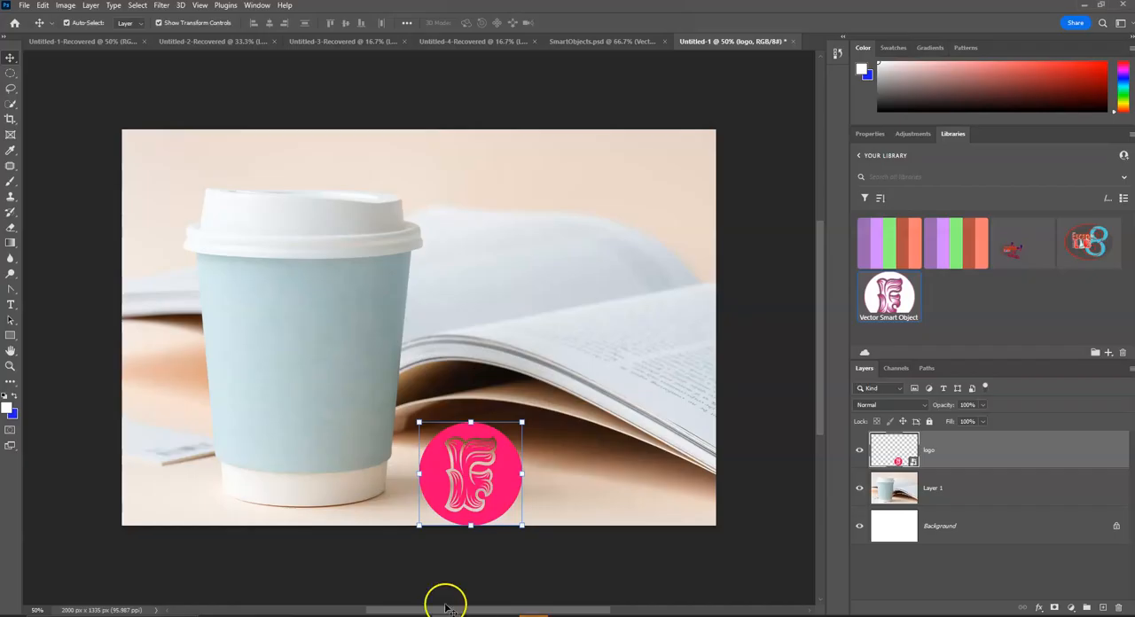
{"action": "left_click", "coordinate": [42, 5]}
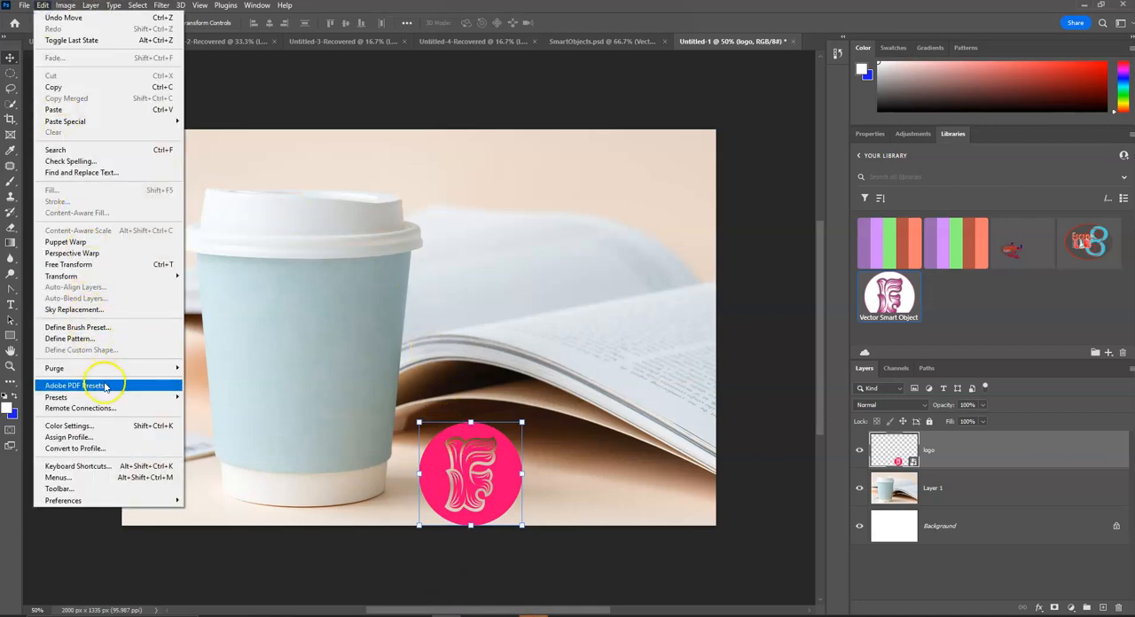
{"action": "mouse_move", "coordinate": [99, 280]}
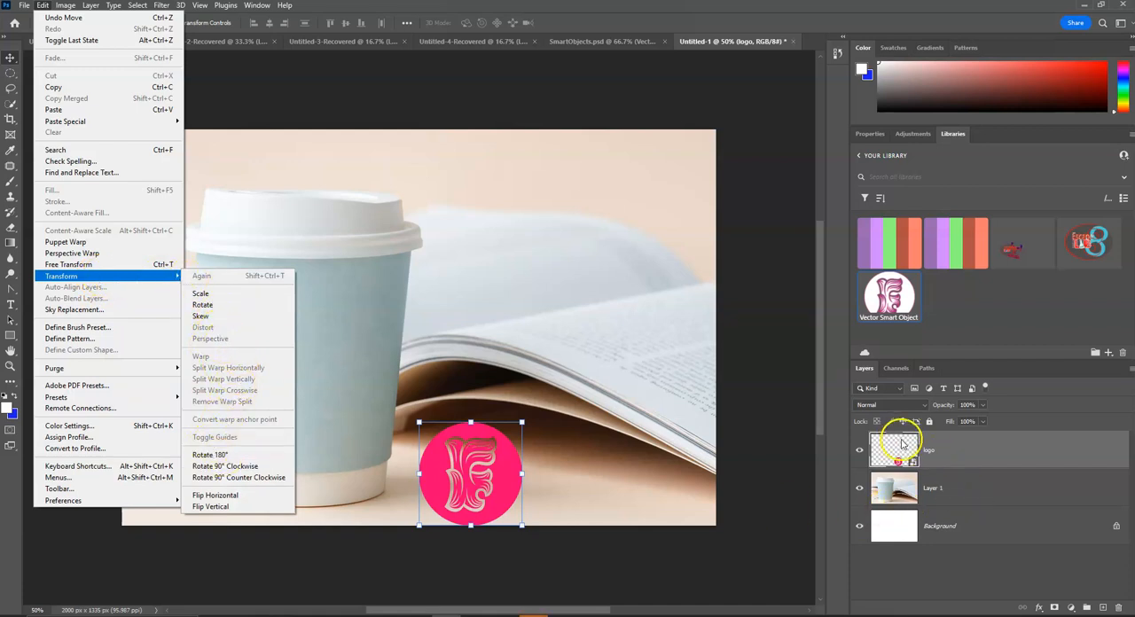
{"action": "right_click", "coordinate": [944, 448]}
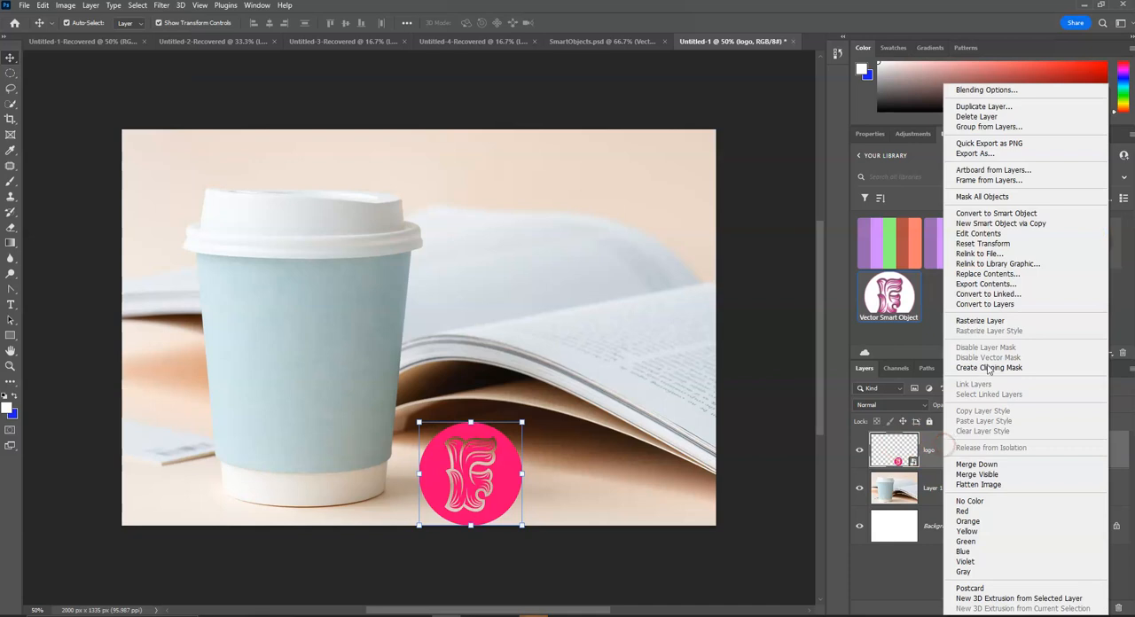
{"action": "left_click", "coordinate": [1008, 322]}
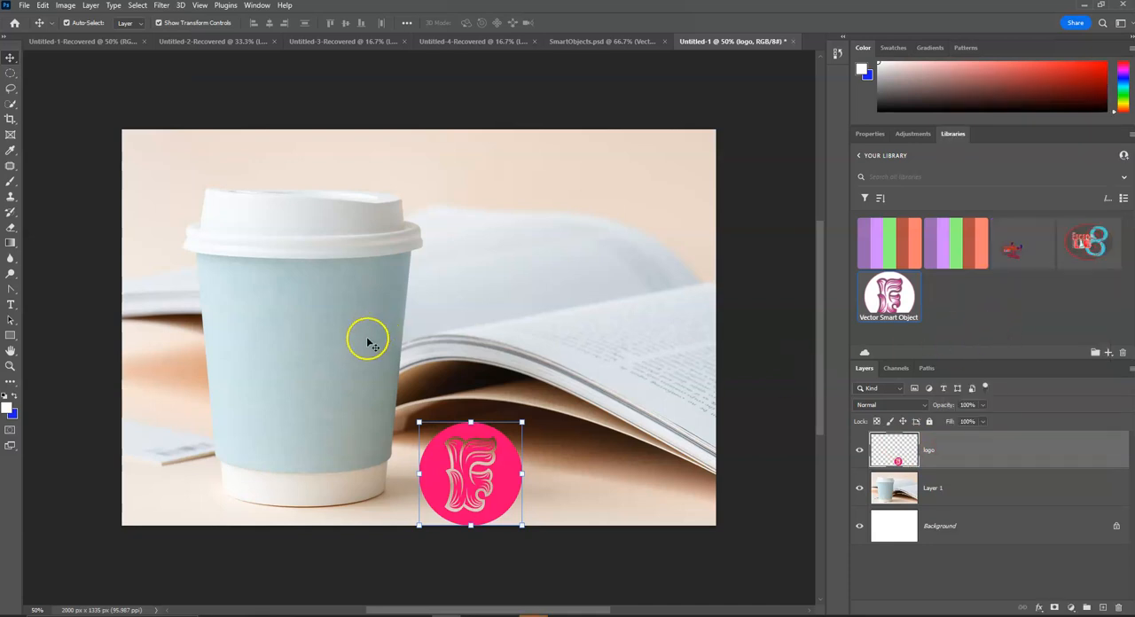
{"action": "left_click", "coordinate": [43, 6]}
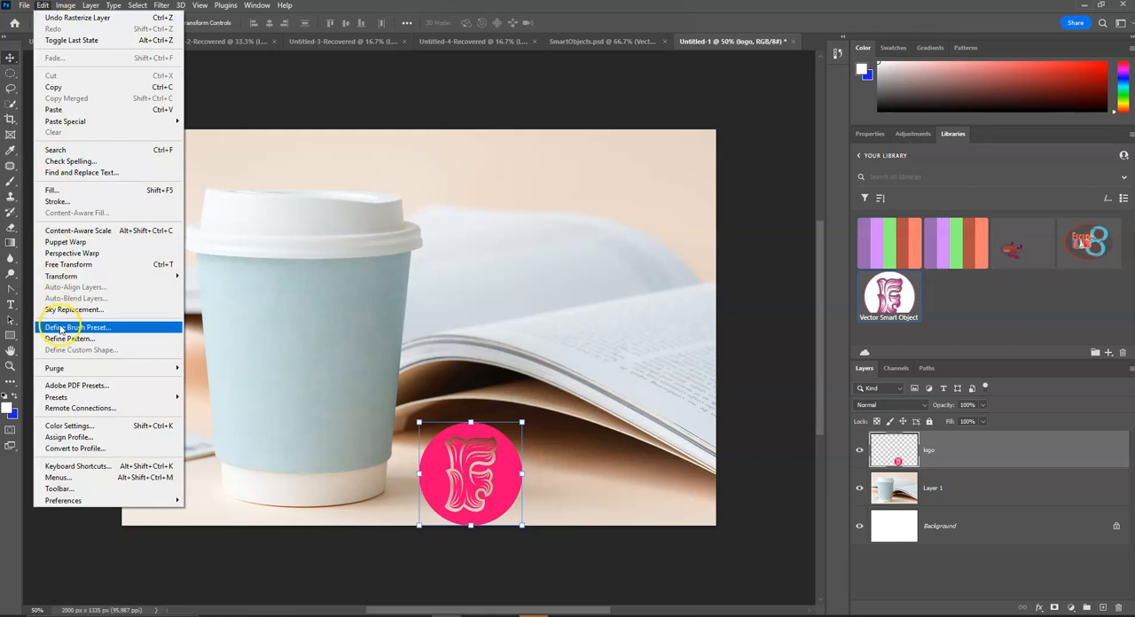
{"action": "mouse_move", "coordinate": [80, 276]}
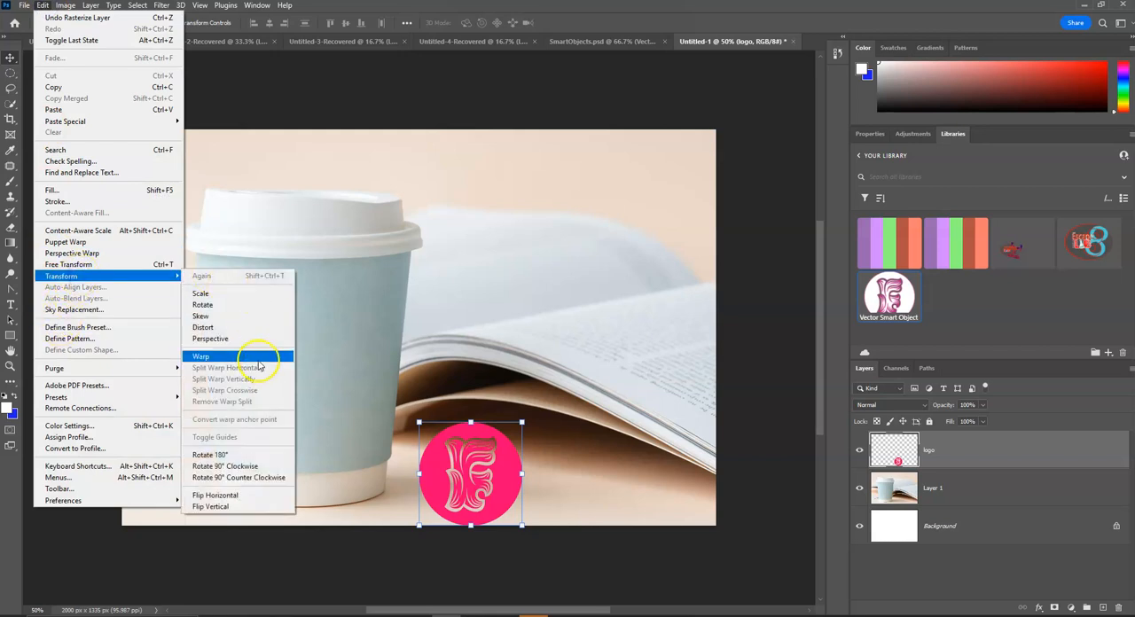
{"action": "left_click", "coordinate": [628, 467]}
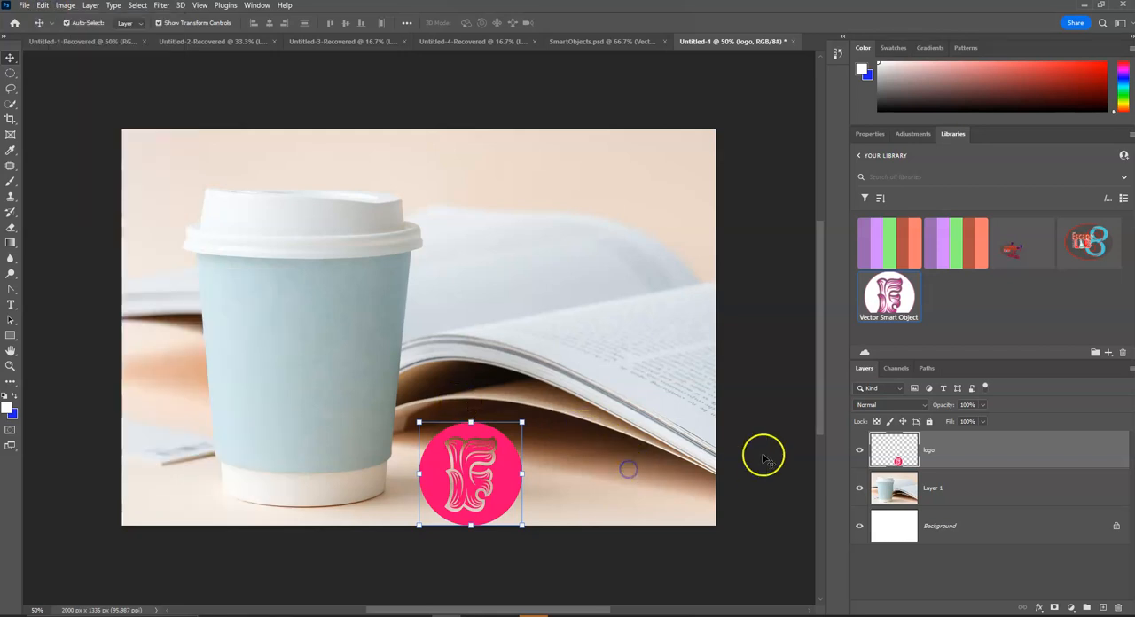
Step: Distort the logo layer by its corners to about 80% width and 44% height so it lies flat on the table, and commit it
{"action": "left_click", "coordinate": [944, 480]}
{"action": "left_click", "coordinate": [945, 452]}
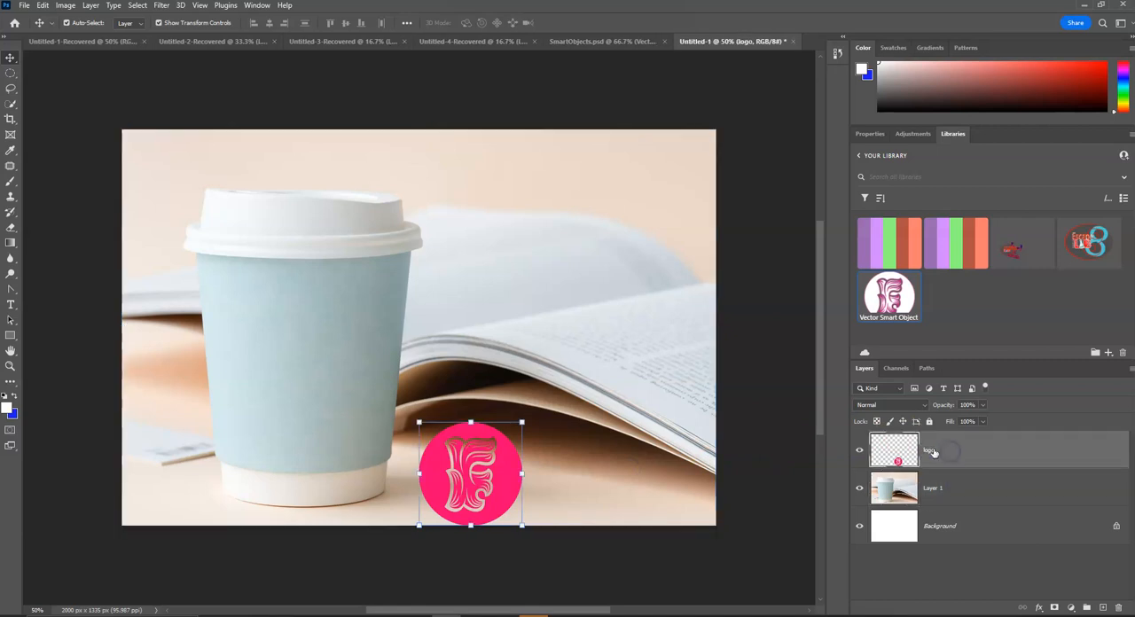
{"action": "left_click", "coordinate": [42, 7]}
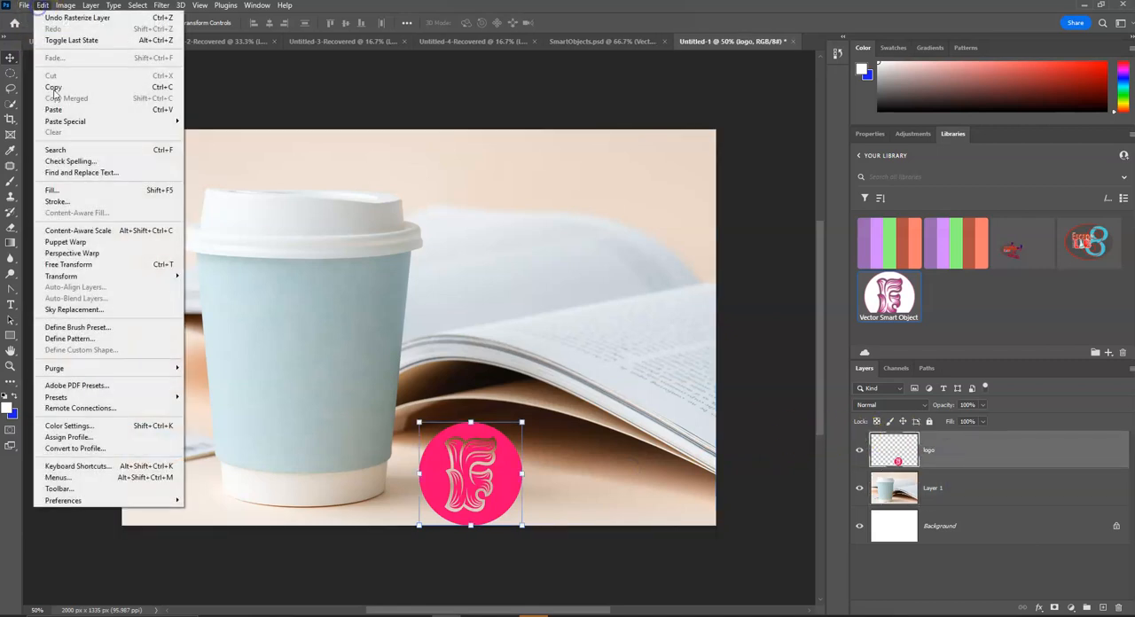
{"action": "mouse_move", "coordinate": [115, 281]}
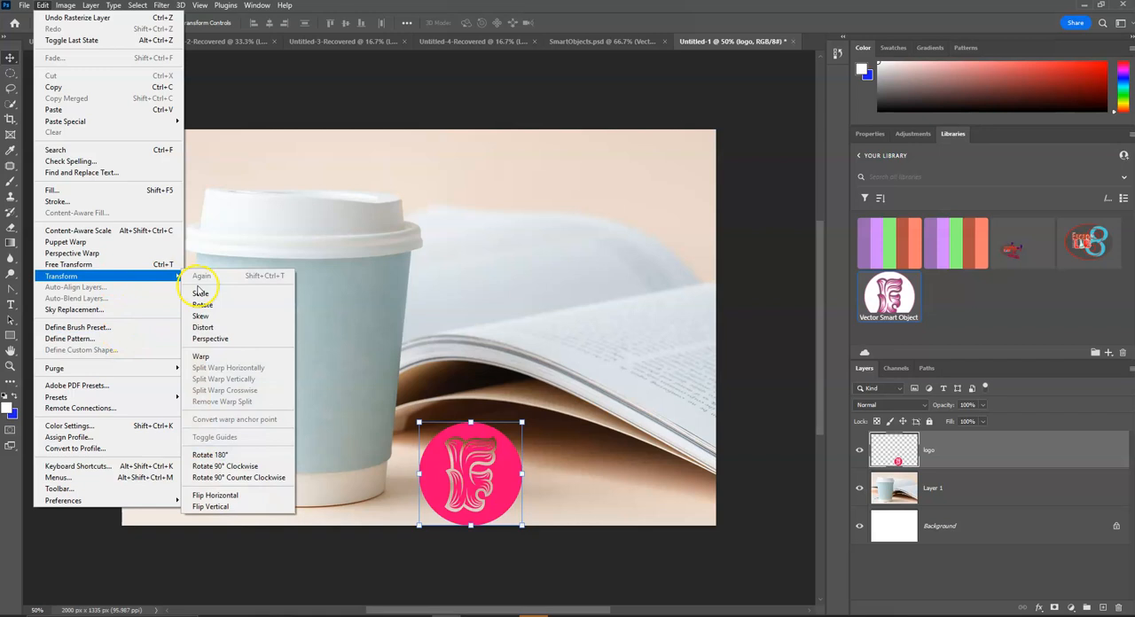
{"action": "left_click", "coordinate": [222, 328]}
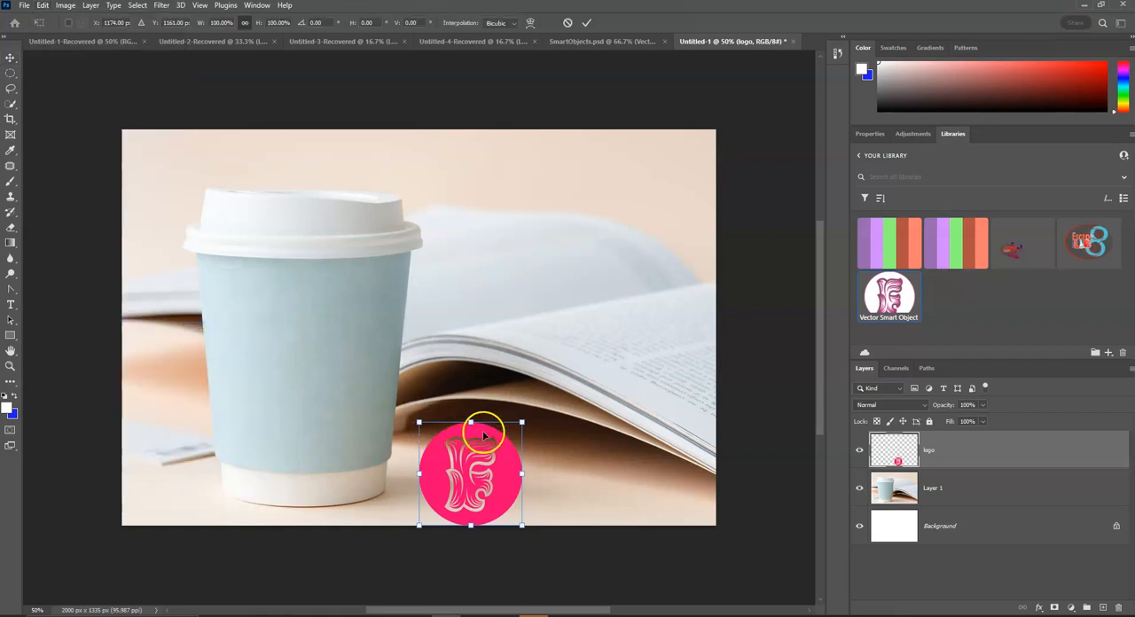
{"action": "left_click_drag", "start_coordinate": [523, 423], "coordinate": [529, 463]}
{"action": "left_click_drag", "start_coordinate": [418, 426], "coordinate": [444, 448]}
{"action": "left_click_drag", "start_coordinate": [419, 527], "coordinate": [406, 489]}
{"action": "left_click_drag", "start_coordinate": [522, 529], "coordinate": [483, 519]}
{"action": "left_click_drag", "start_coordinate": [446, 446], "coordinate": [454, 455]}
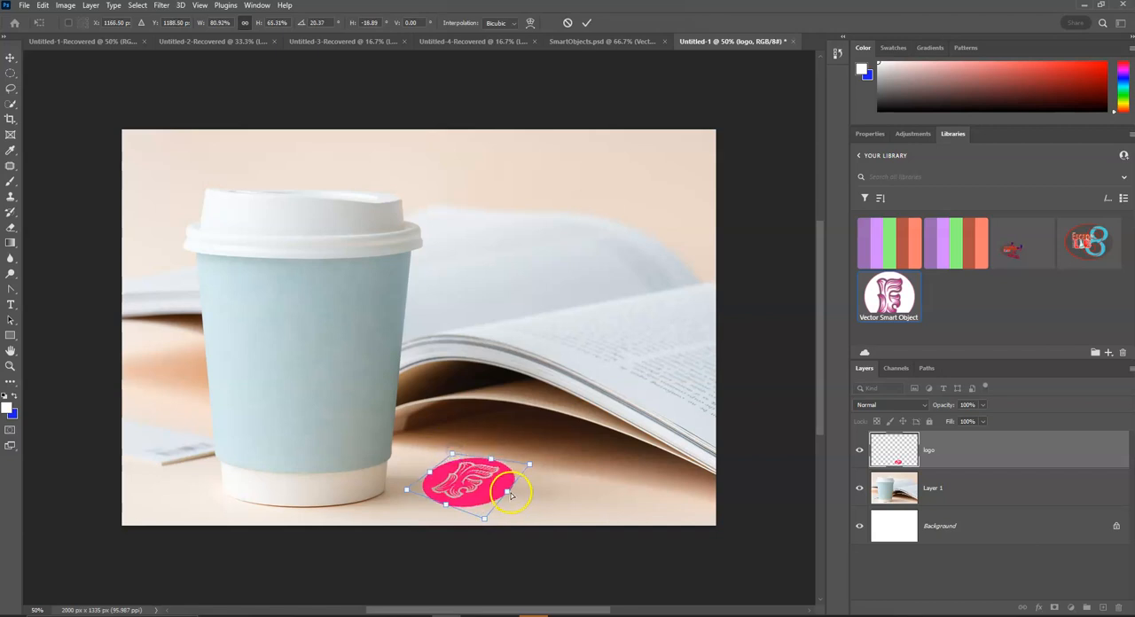
{"action": "left_click_drag", "start_coordinate": [498, 494], "coordinate": [485, 511]}
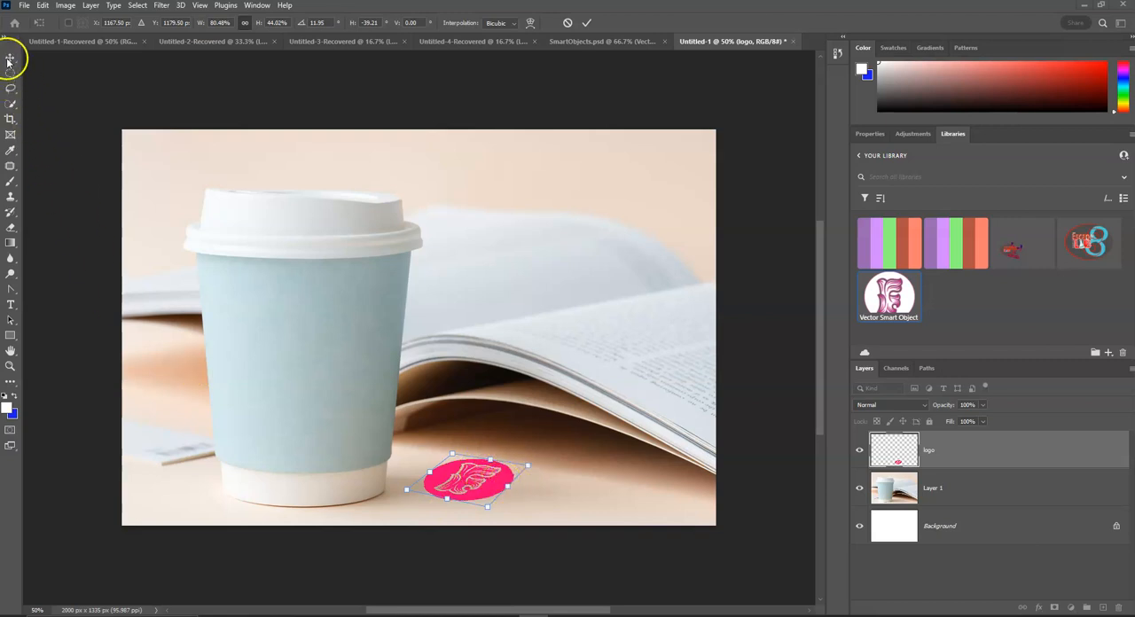
{"action": "left_click", "coordinate": [586, 24]}
{"action": "left_click", "coordinate": [502, 381]}
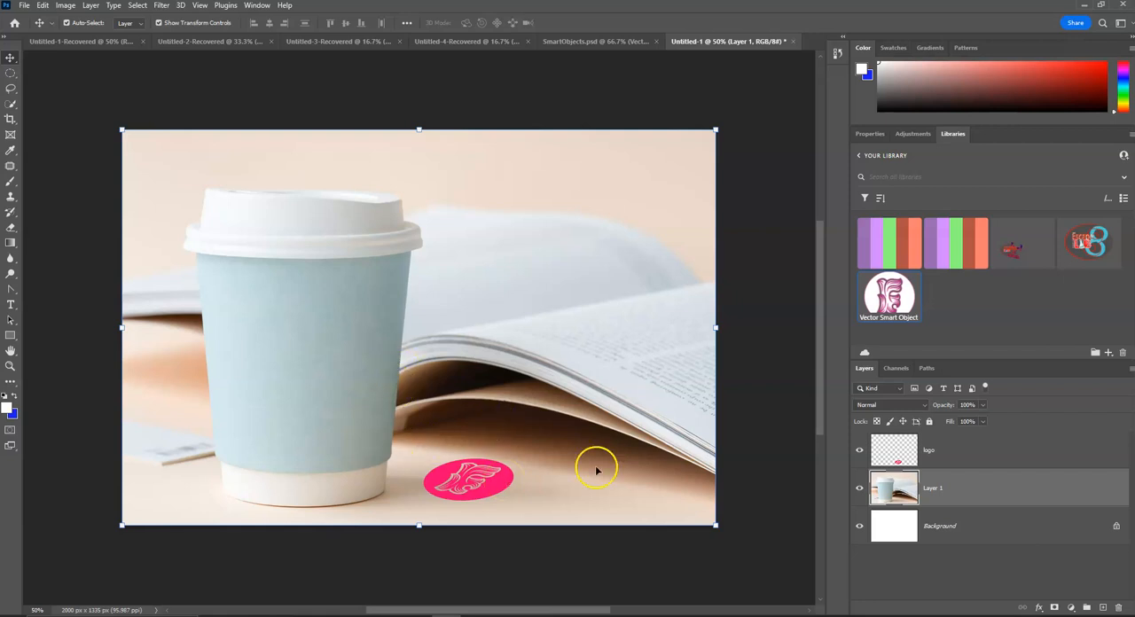
Step: Look over Photoshop's Transform options, and review the Warp and Multiply blending instructions in the OneNote lesson
{"action": "left_click", "coordinate": [42, 5]}
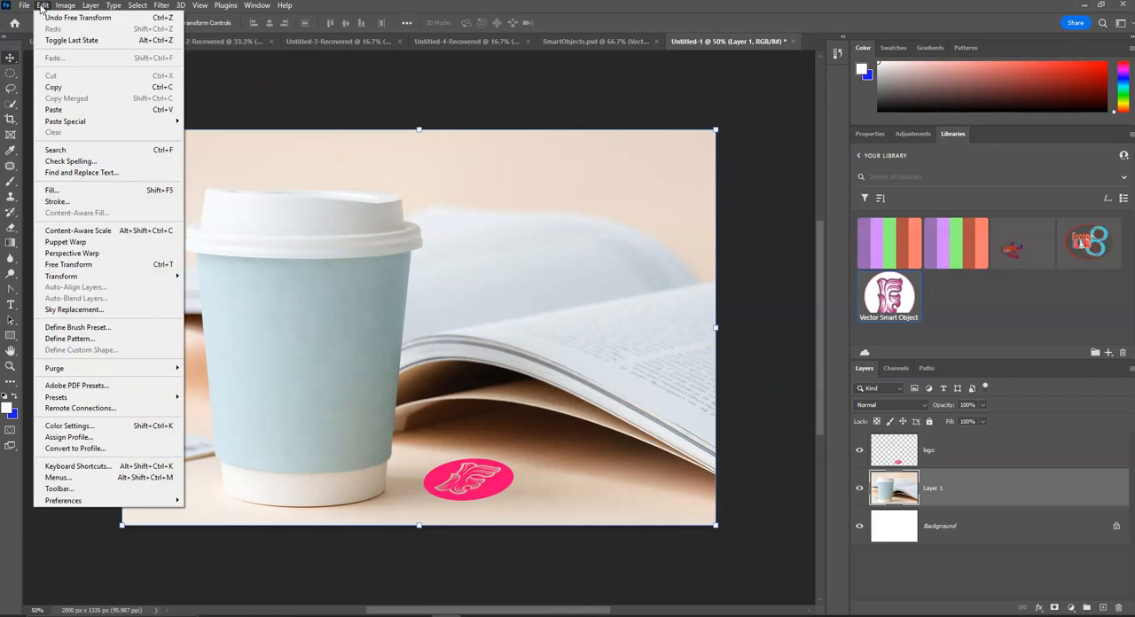
{"action": "mouse_move", "coordinate": [173, 276]}
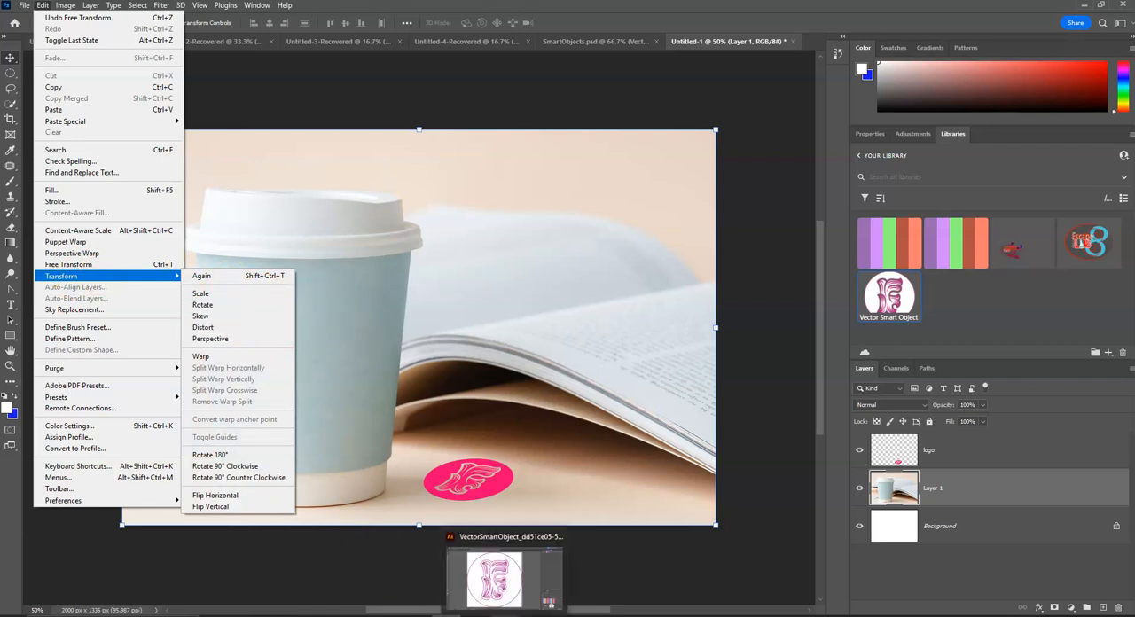
{"action": "left_click", "coordinate": [477, 615]}
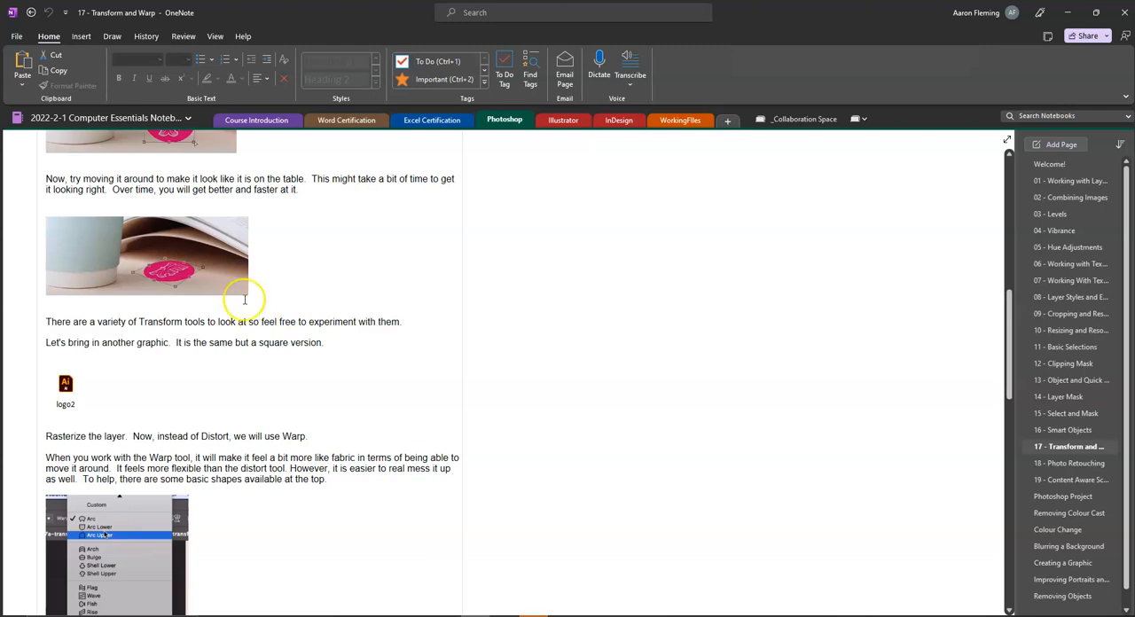
{"action": "scroll", "coordinate": [243, 300], "scroll_direction": "down", "scroll_amount": 2}
{"action": "scroll", "coordinate": [243, 300], "scroll_direction": "down", "scroll_amount": 1}
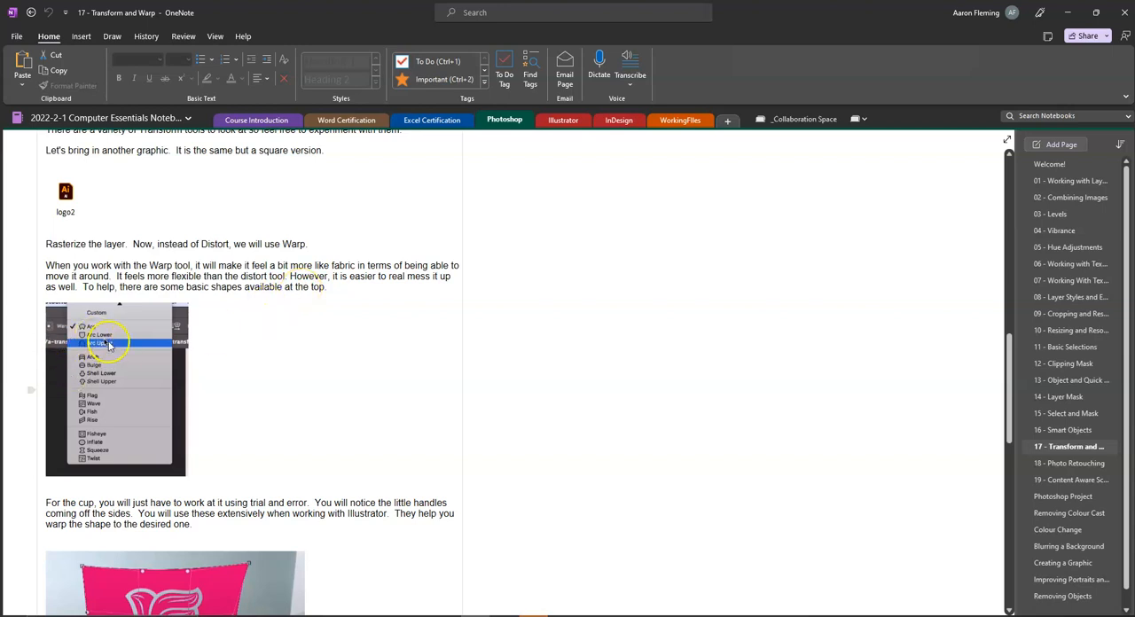
{"action": "scroll", "coordinate": [109, 346], "scroll_direction": "down", "scroll_amount": 5}
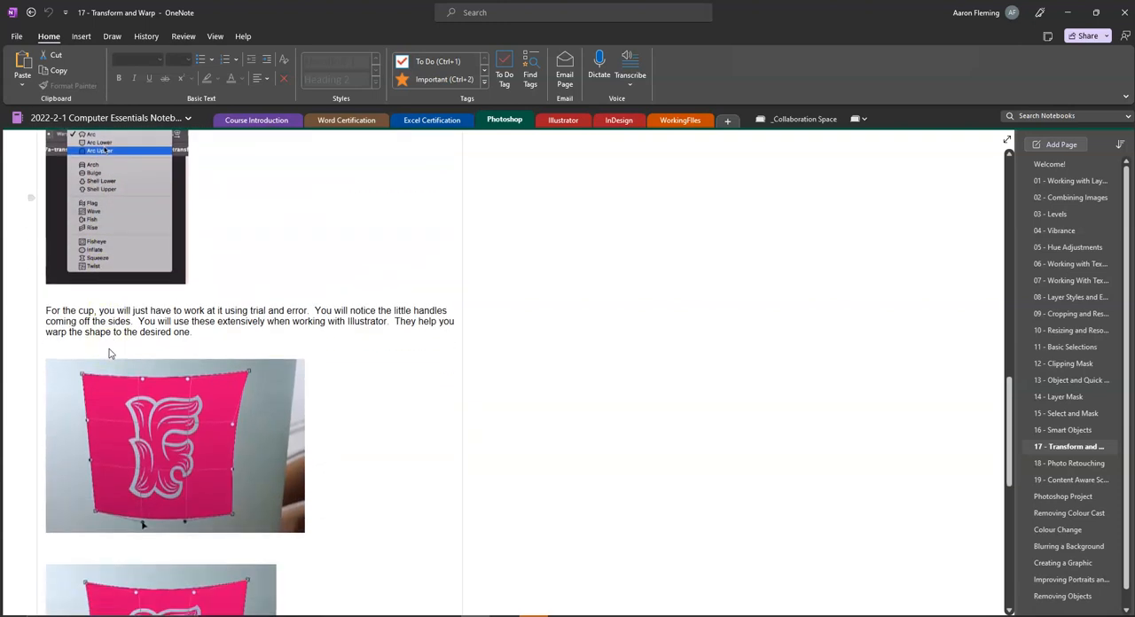
{"action": "scroll", "coordinate": [109, 354], "scroll_direction": "down", "scroll_amount": 7}
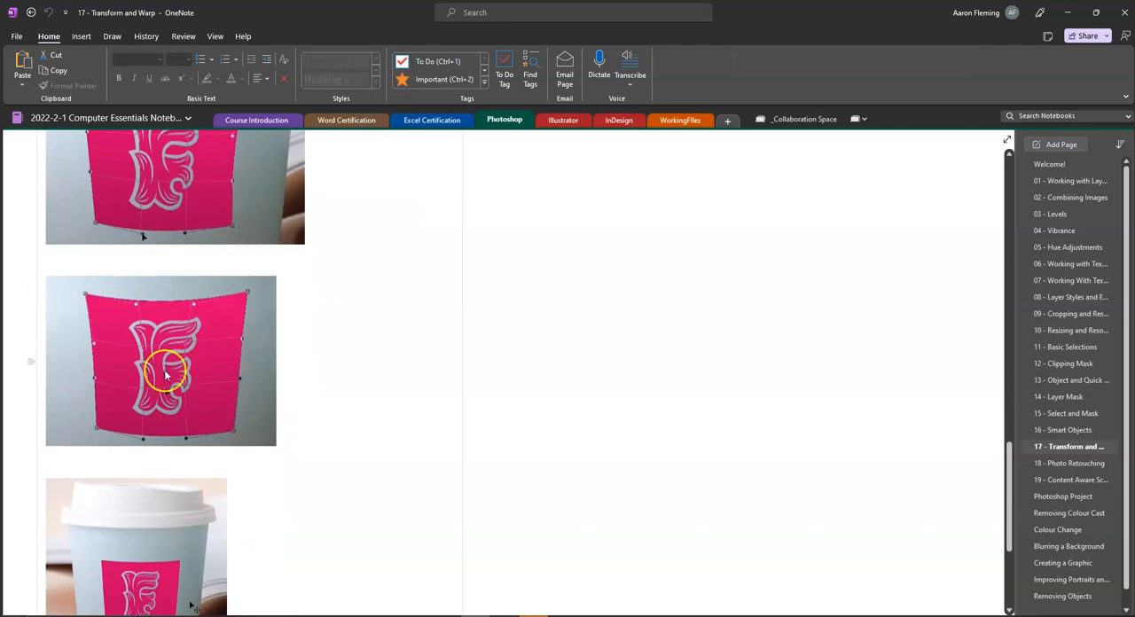
{"action": "scroll", "coordinate": [85, 354], "scroll_direction": "down", "scroll_amount": 5}
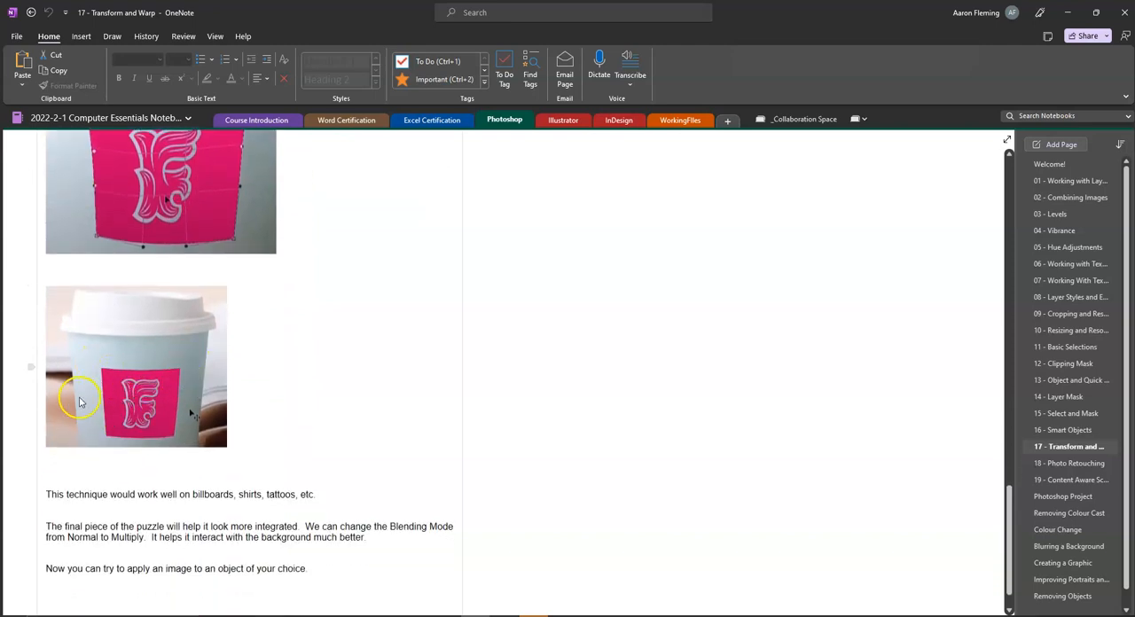
{"action": "scroll", "coordinate": [97, 278], "scroll_direction": "up", "scroll_amount": 20}
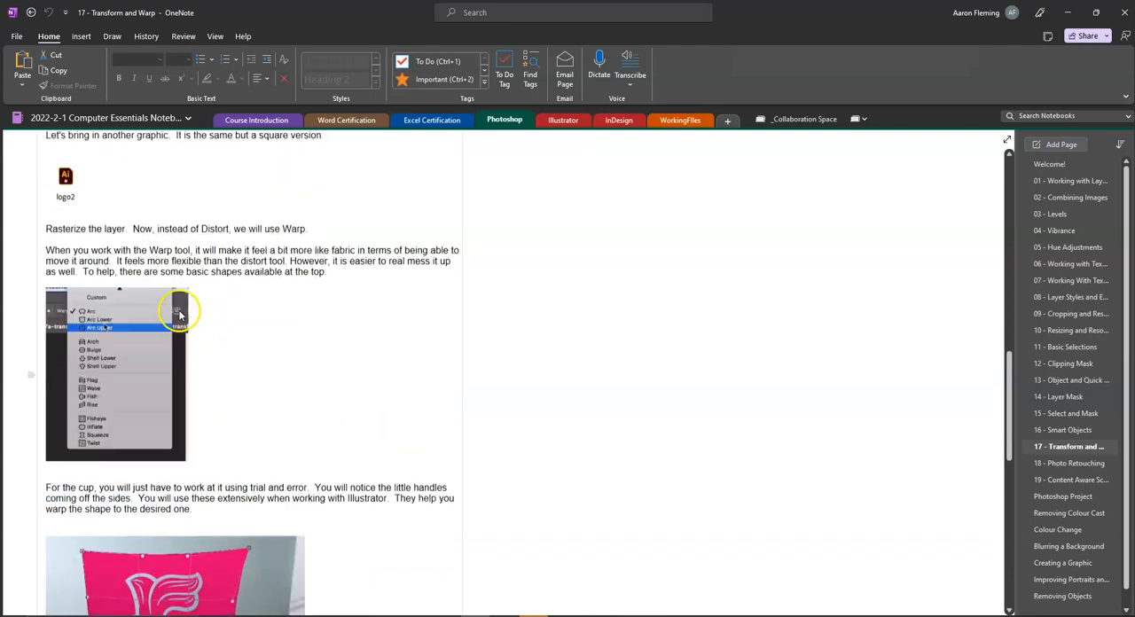
Step: Save the lesson's attached logo2.ai file to the Downloads folder
{"action": "right_click", "coordinate": [70, 296]}
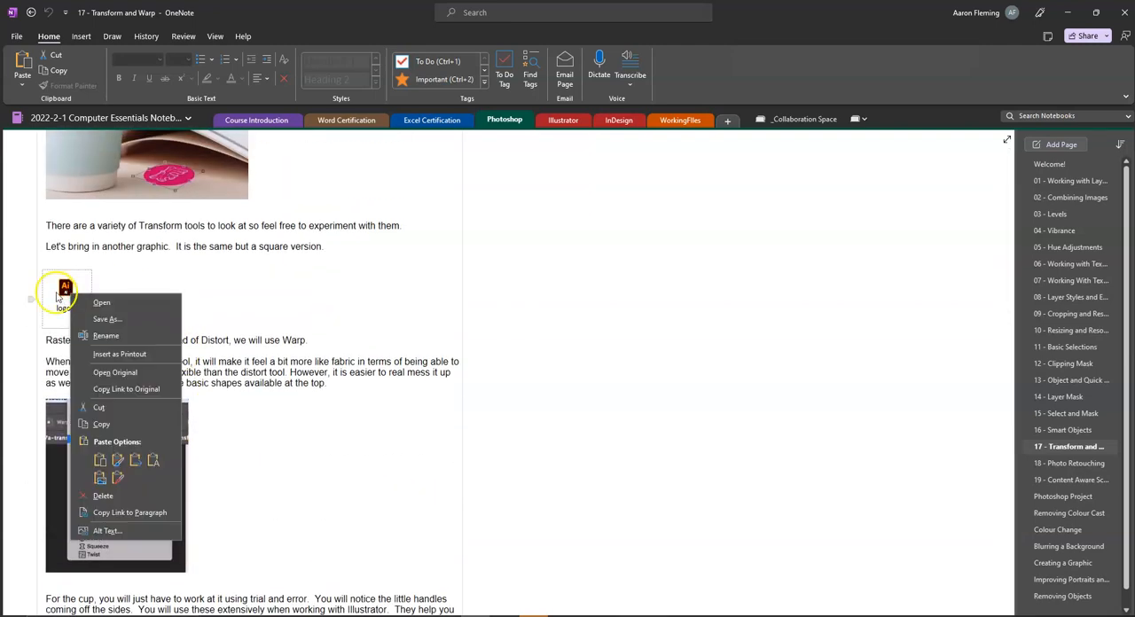
{"action": "left_click", "coordinate": [106, 320]}
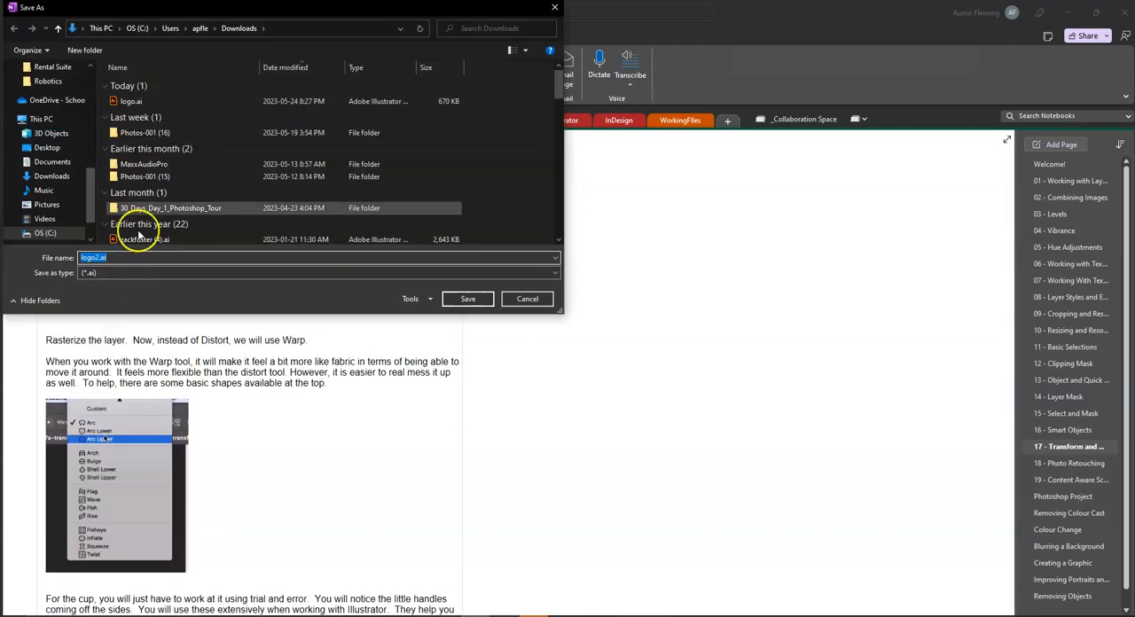
{"action": "left_click", "coordinate": [491, 304]}
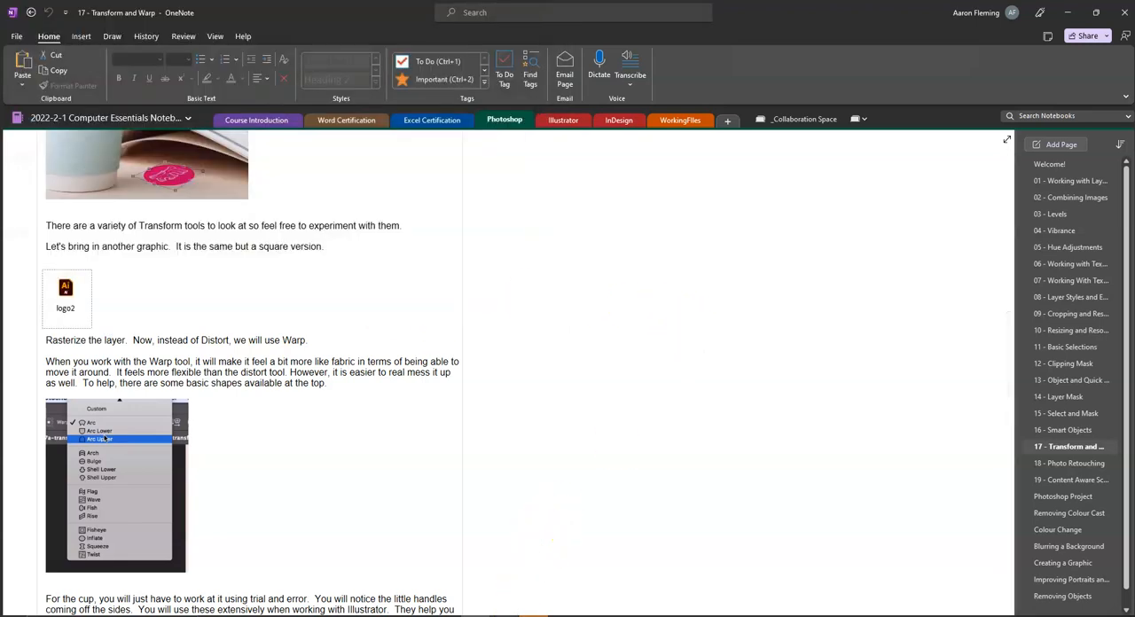
Step: In Photoshop, place logo2.ai from Downloads as an embedded object cropped to Bounding Box, and position it on the front of the cup
{"action": "left_click", "coordinate": [447, 616]}
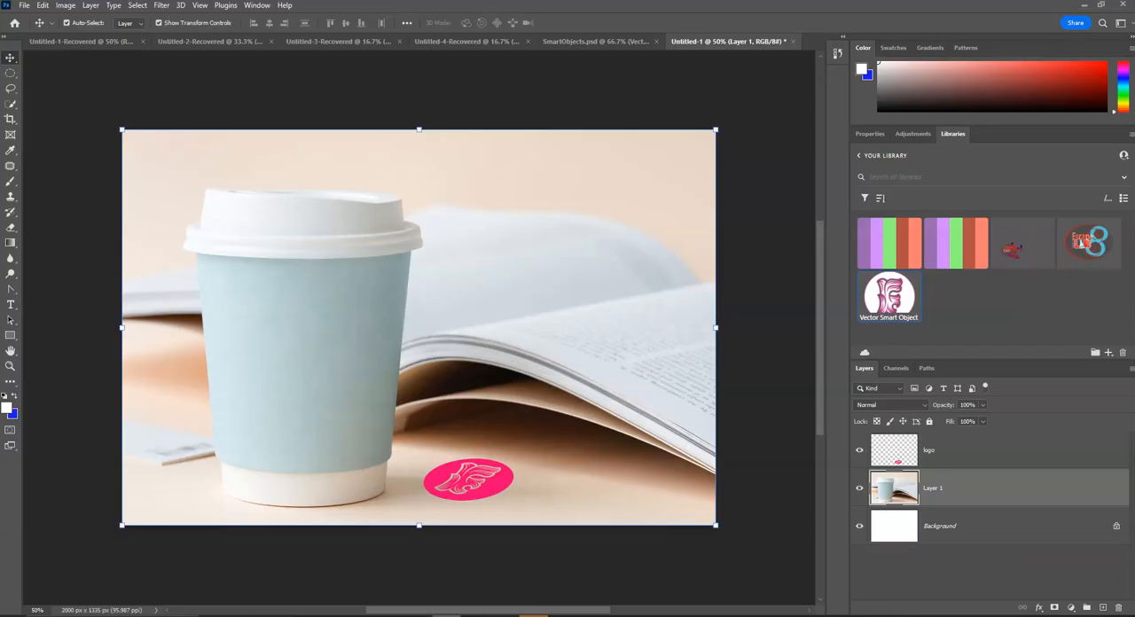
{"action": "left_click", "coordinate": [24, 6]}
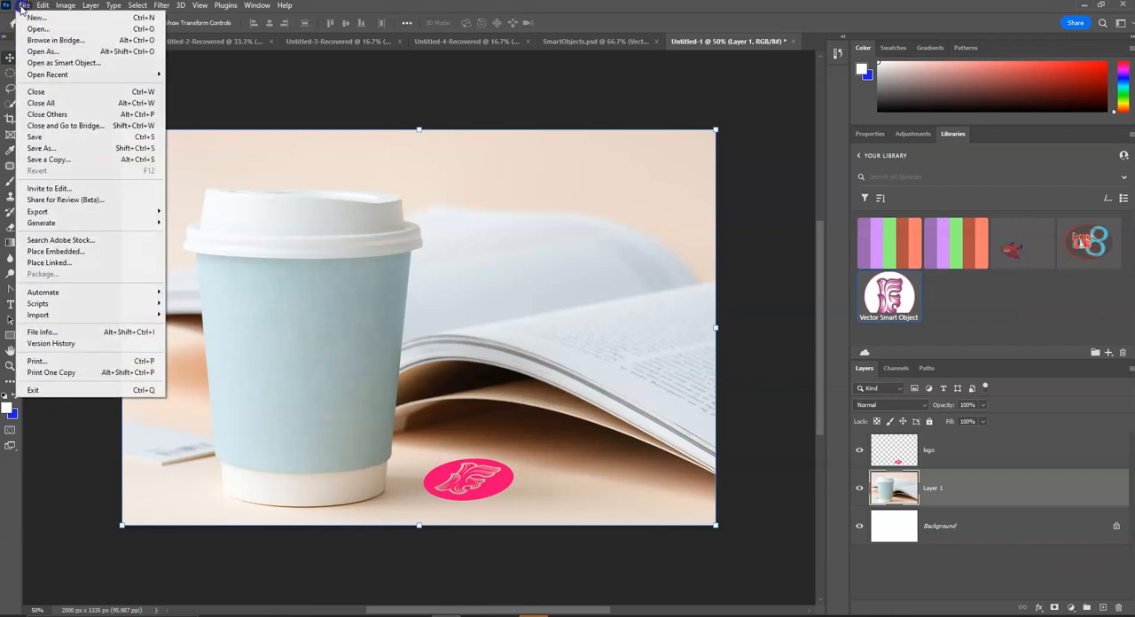
{"action": "left_click", "coordinate": [85, 254]}
{"action": "left_click", "coordinate": [134, 101]}
{"action": "left_click", "coordinate": [468, 299]}
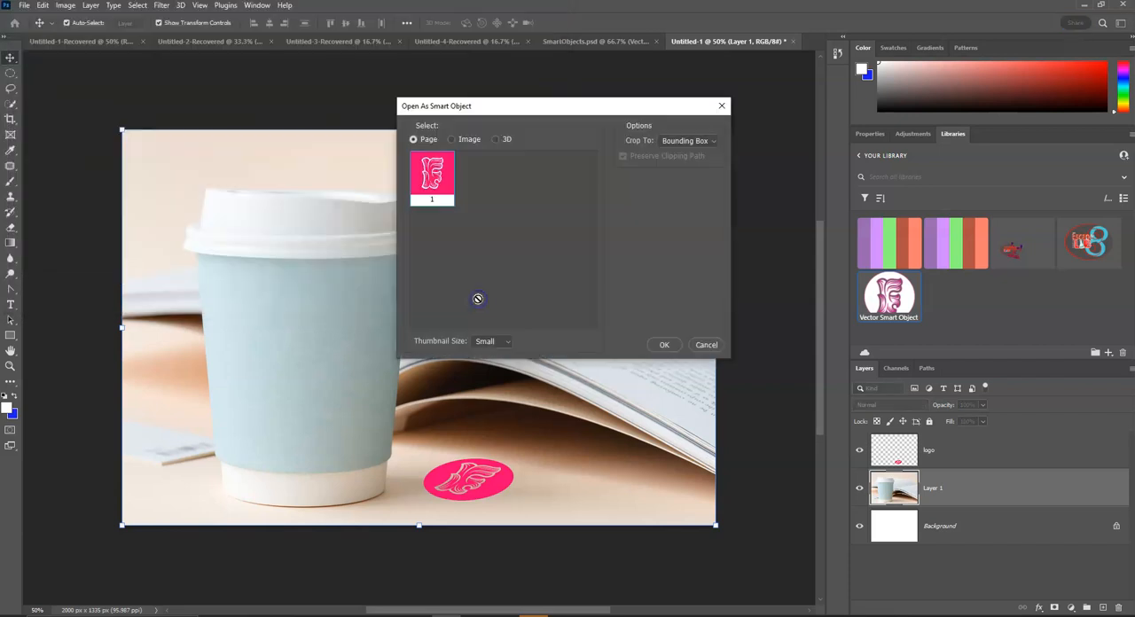
{"action": "left_click", "coordinate": [665, 345]}
{"action": "left_click", "coordinate": [405, 283]}
{"action": "left_click_drag", "start_coordinate": [419, 289], "coordinate": [290, 311]}
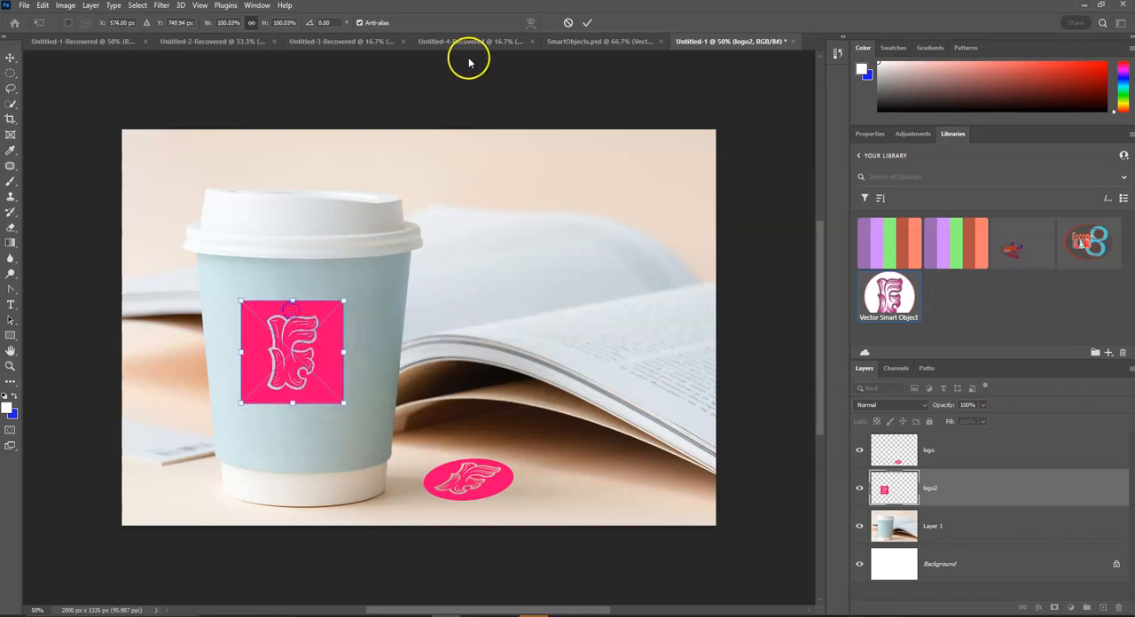
{"action": "left_click", "coordinate": [589, 22]}
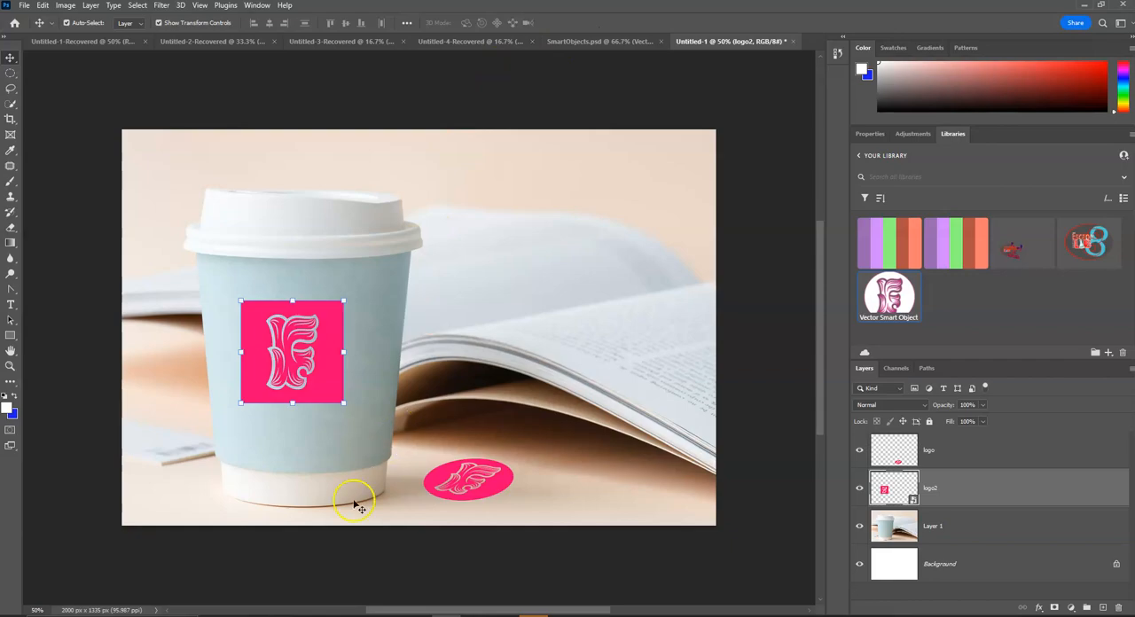
Step: Check the Warp instructions in the OneNote lesson, and rasterize the logo2 layer in Photoshop
{"action": "left_click", "coordinate": [475, 615]}
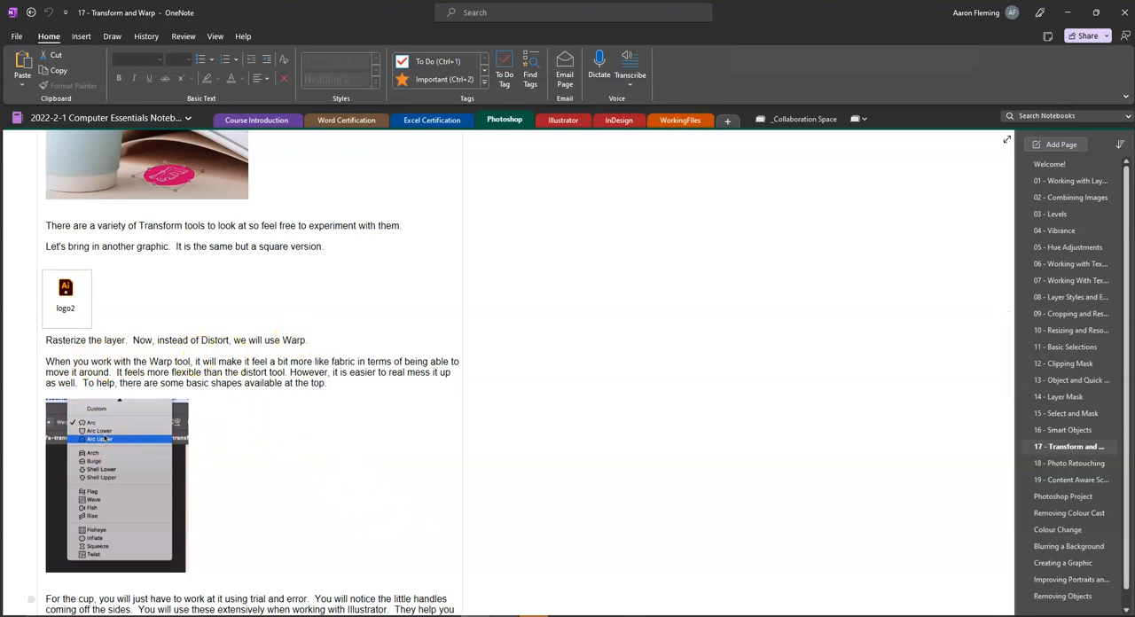
{"action": "left_click", "coordinate": [448, 616]}
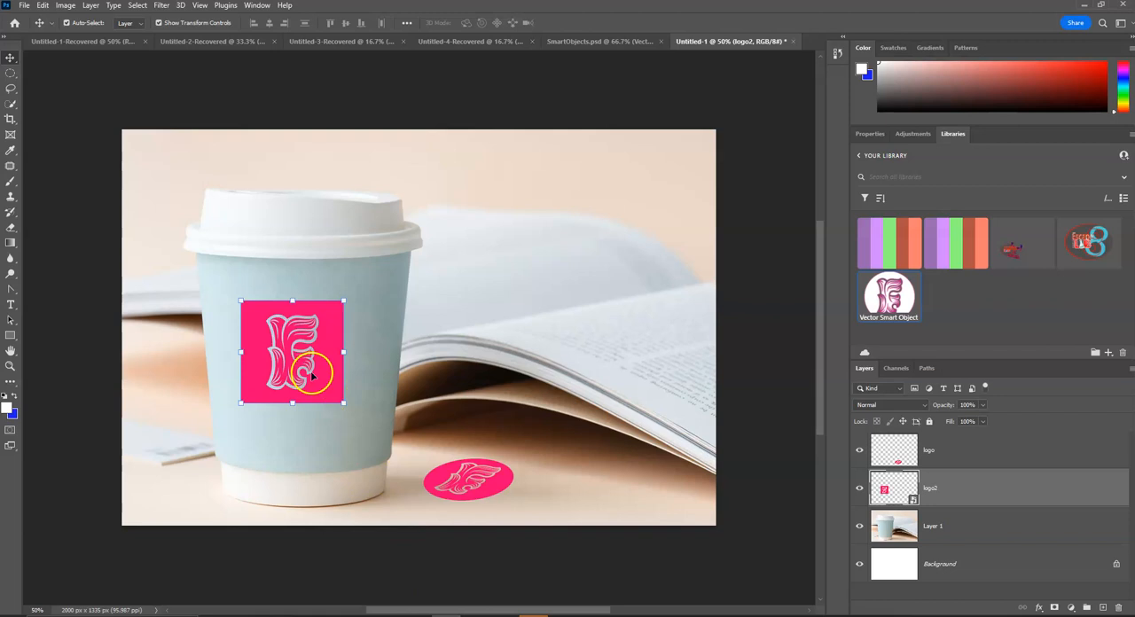
{"action": "left_click", "coordinate": [42, 5]}
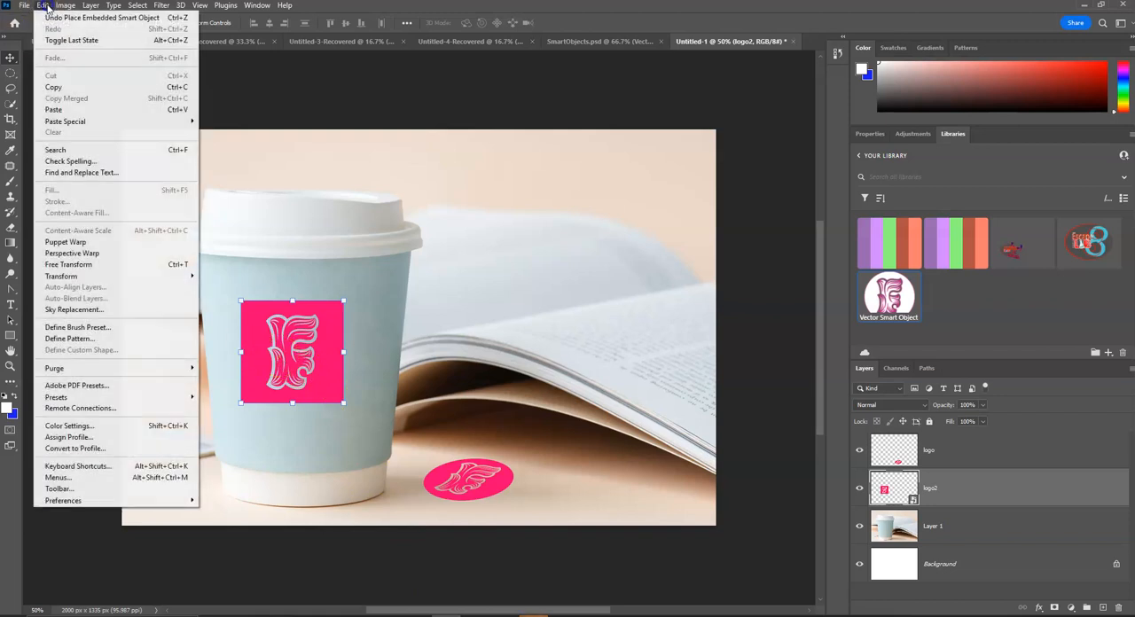
{"action": "mouse_move", "coordinate": [103, 276]}
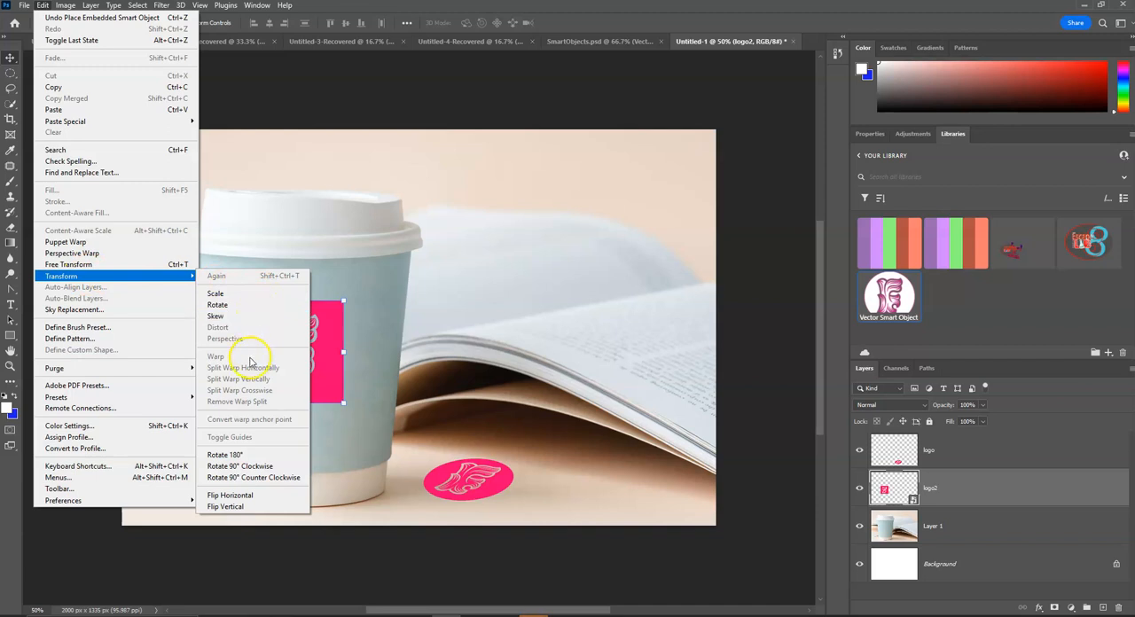
{"action": "left_click", "coordinate": [975, 451]}
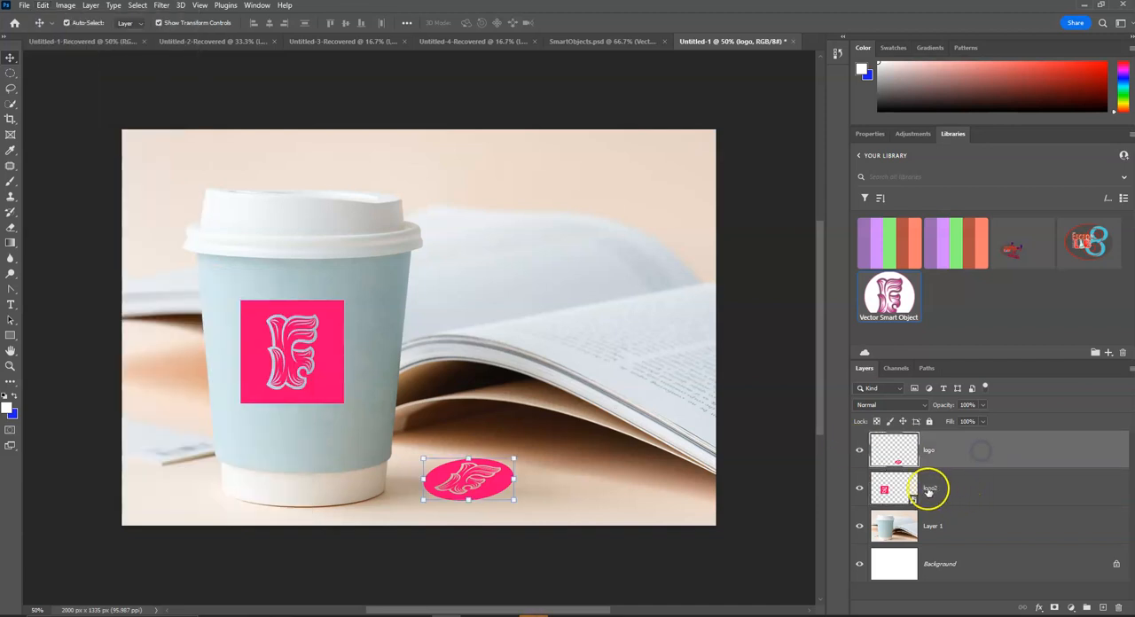
{"action": "right_click", "coordinate": [974, 497]}
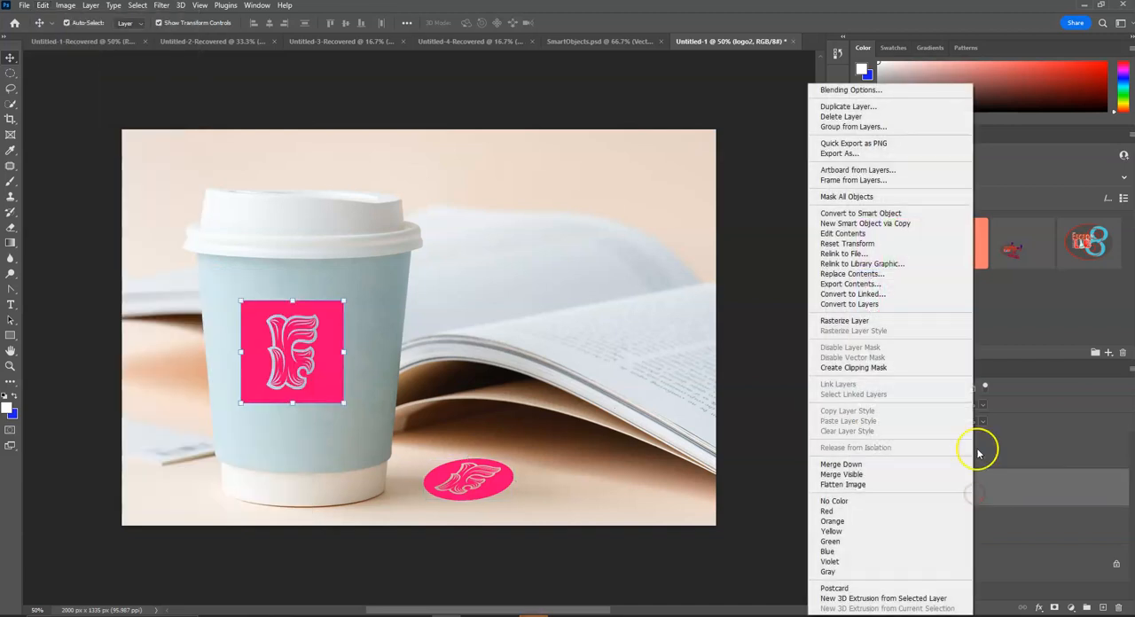
{"action": "left_click", "coordinate": [917, 327]}
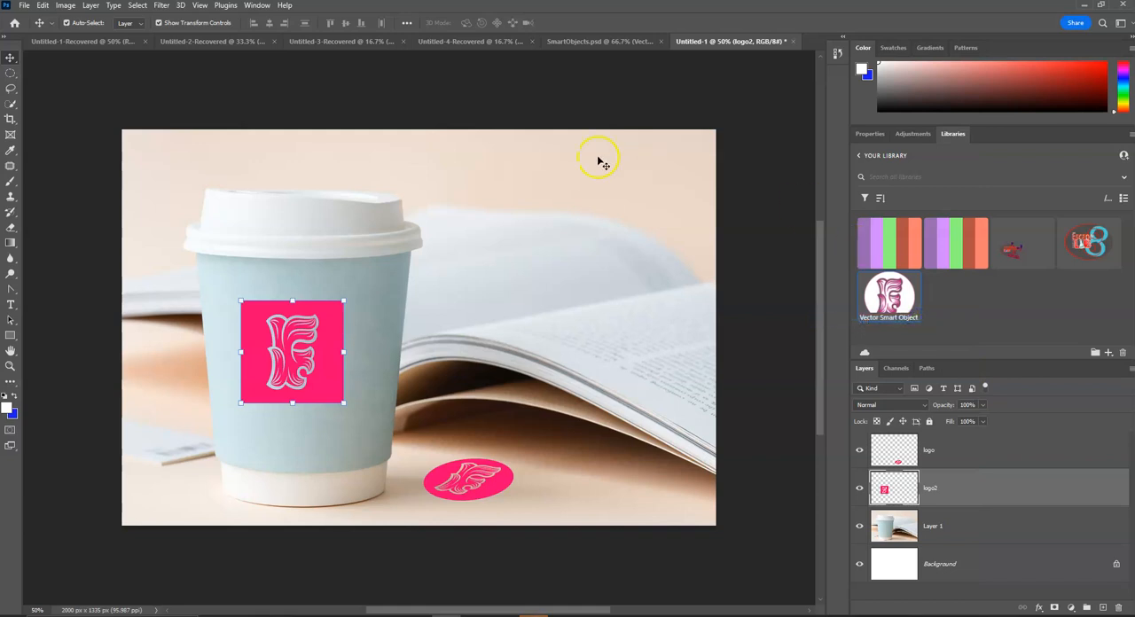
Step: Try the Arc Upper, Arc Lower, Arch and Bulge warp presets on the logo2 layer
{"action": "left_click", "coordinate": [42, 5]}
{"action": "mouse_move", "coordinate": [89, 277]}
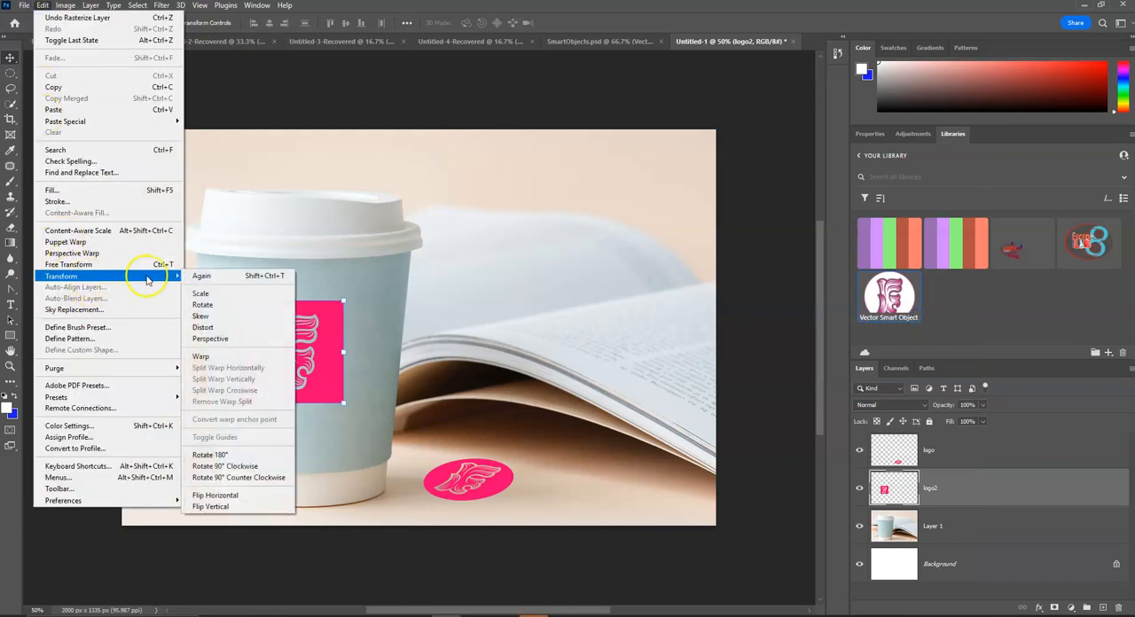
{"action": "left_click", "coordinate": [235, 356]}
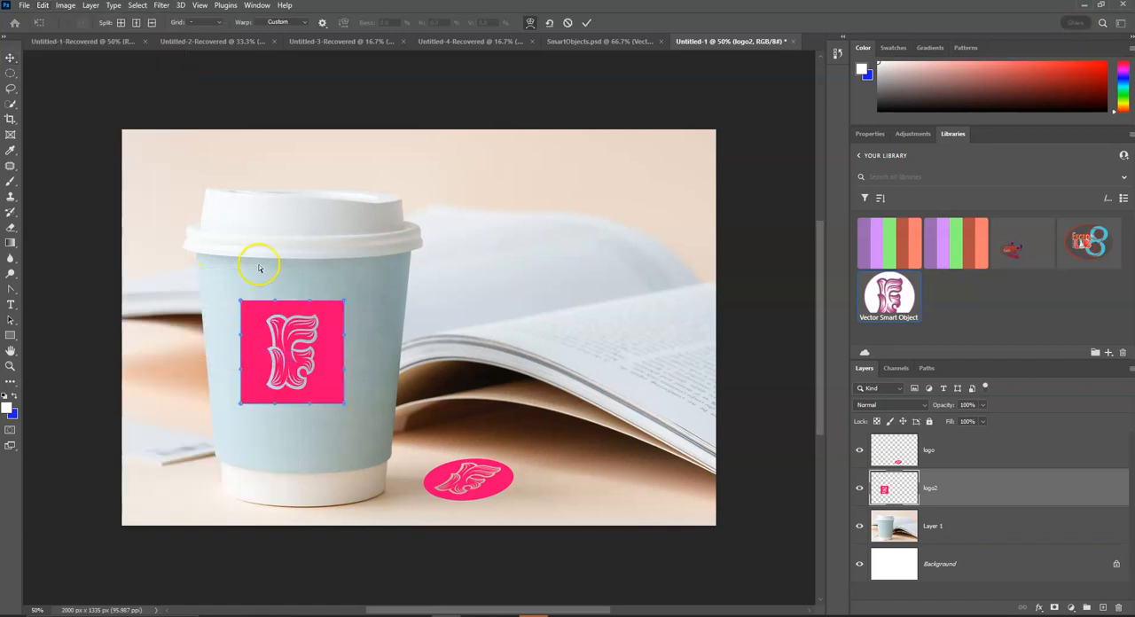
{"action": "left_click", "coordinate": [301, 25]}
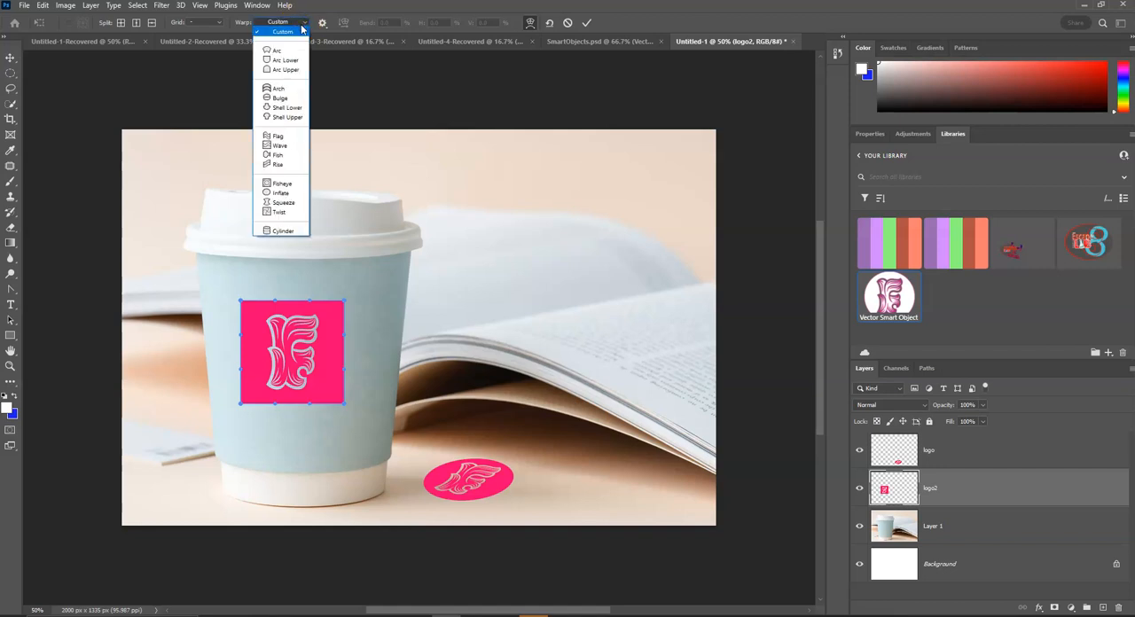
{"action": "left_click", "coordinate": [298, 69]}
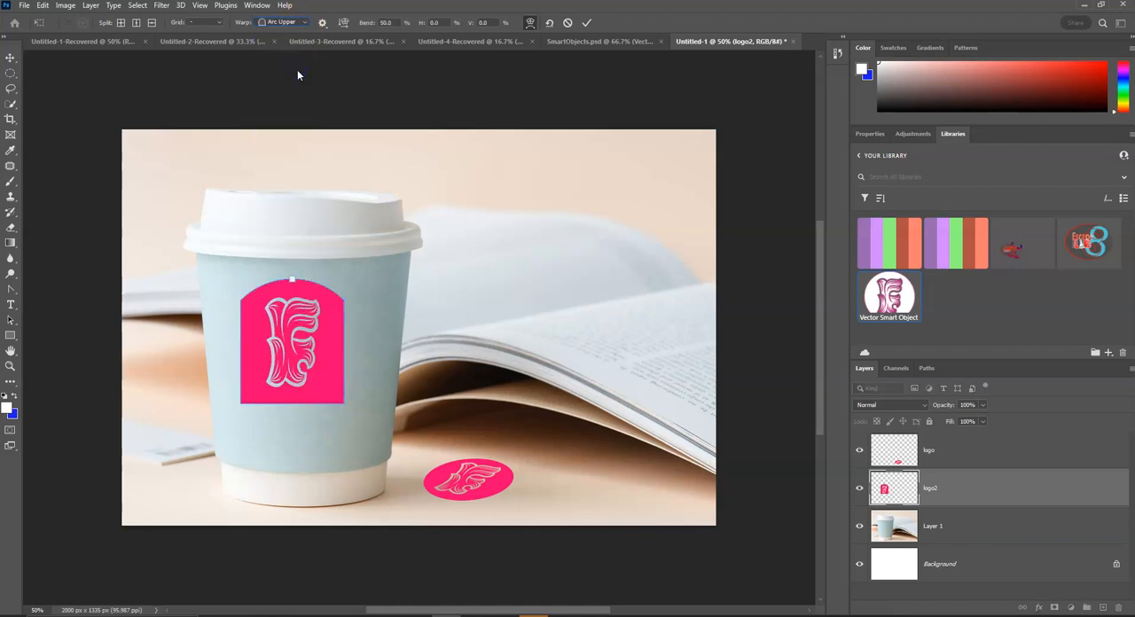
{"action": "left_click", "coordinate": [300, 24]}
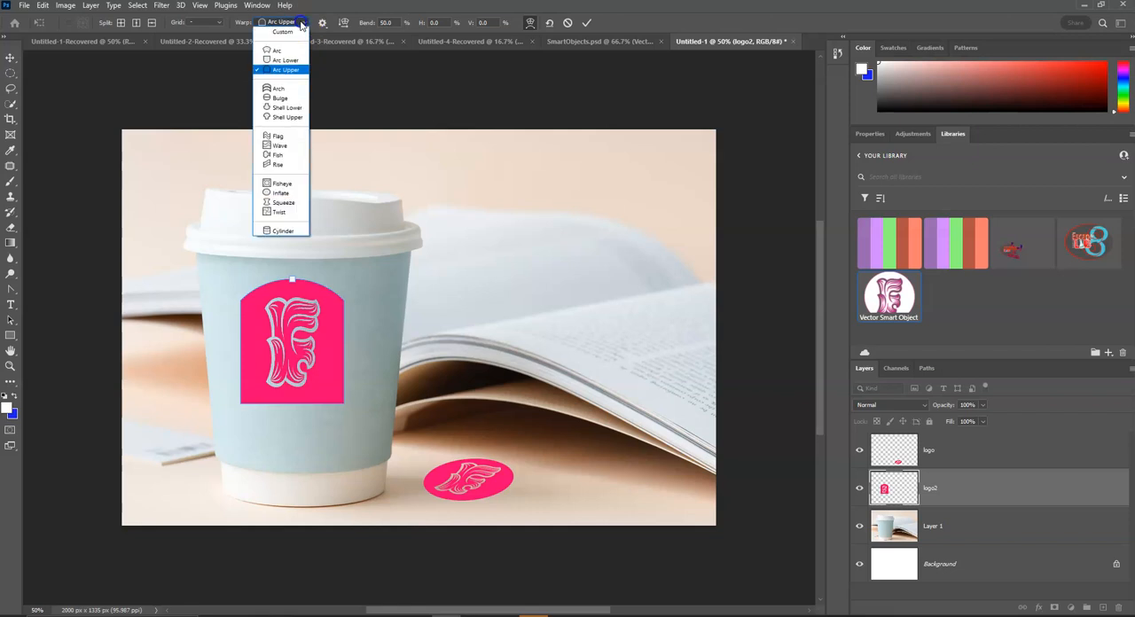
{"action": "left_click", "coordinate": [297, 61]}
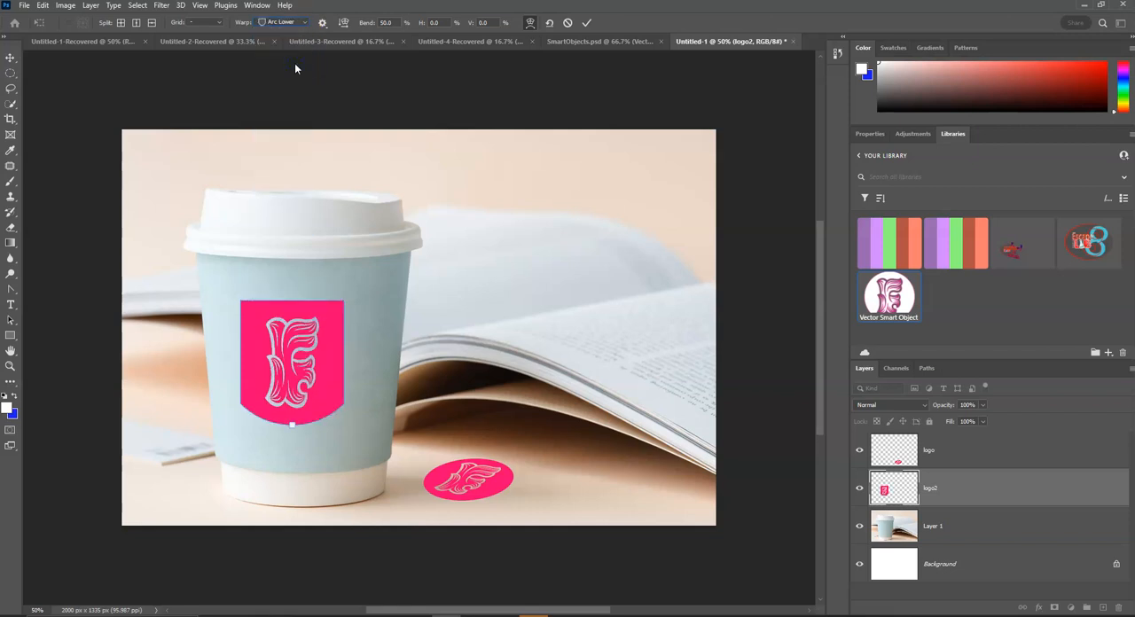
{"action": "left_click", "coordinate": [306, 23]}
{"action": "left_click", "coordinate": [307, 24]}
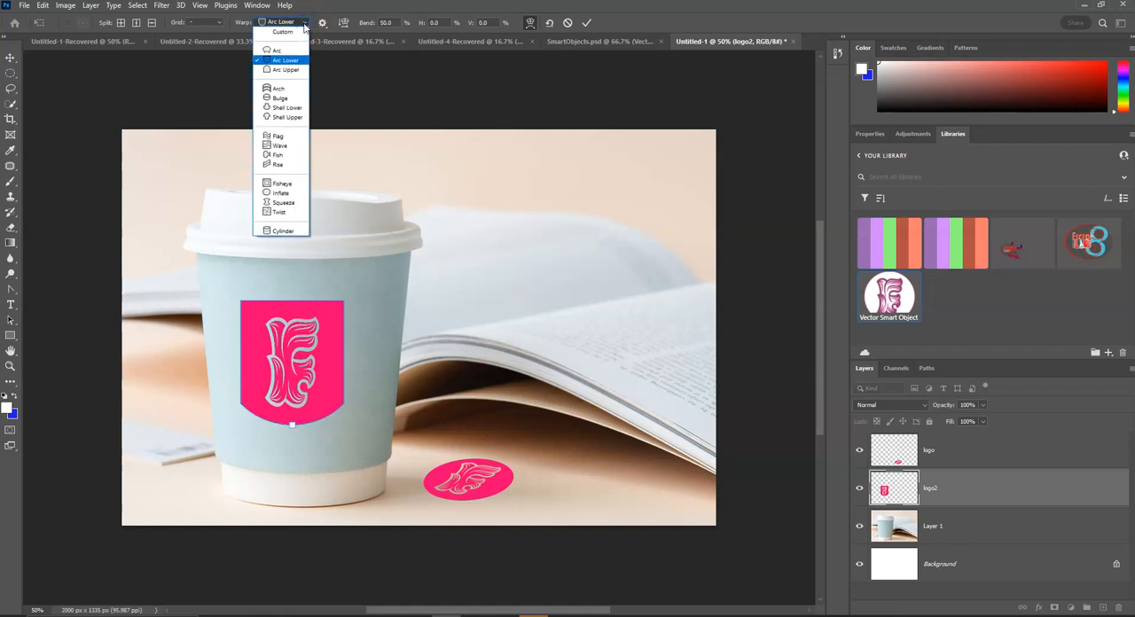
{"action": "left_click", "coordinate": [279, 90]}
{"action": "left_click", "coordinate": [293, 23]}
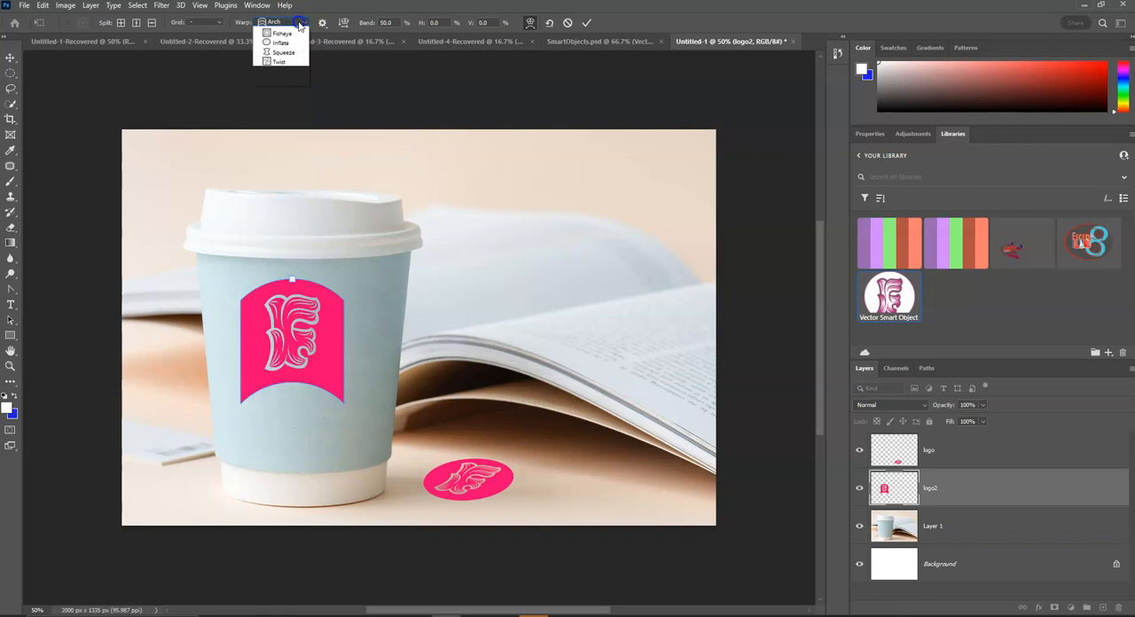
{"action": "left_click", "coordinate": [290, 98]}
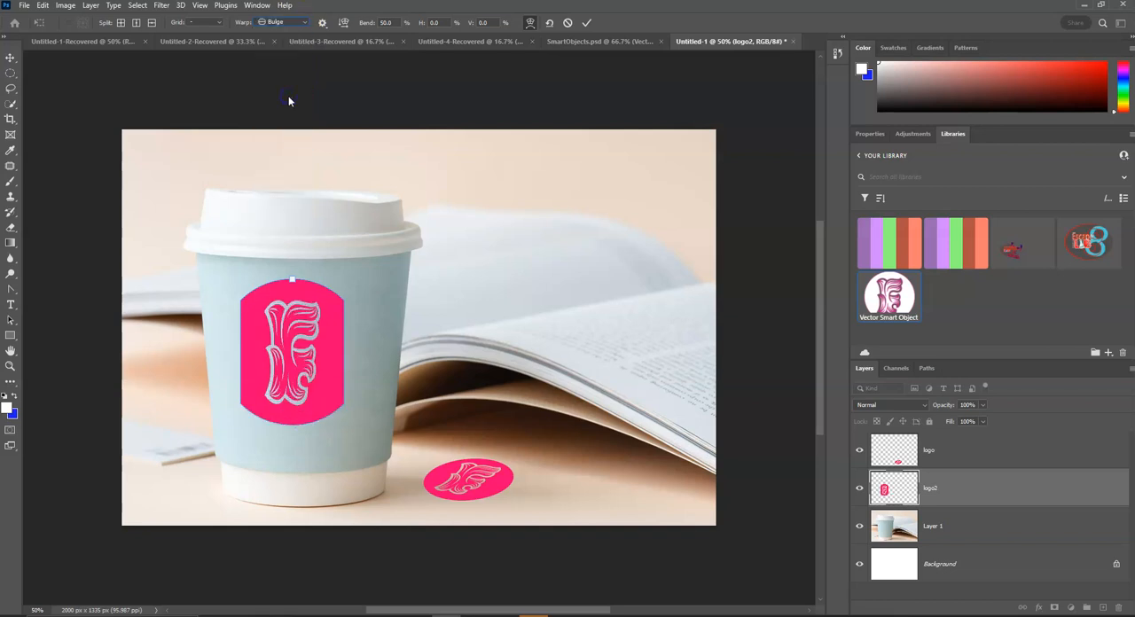
{"action": "left_click", "coordinate": [305, 22]}
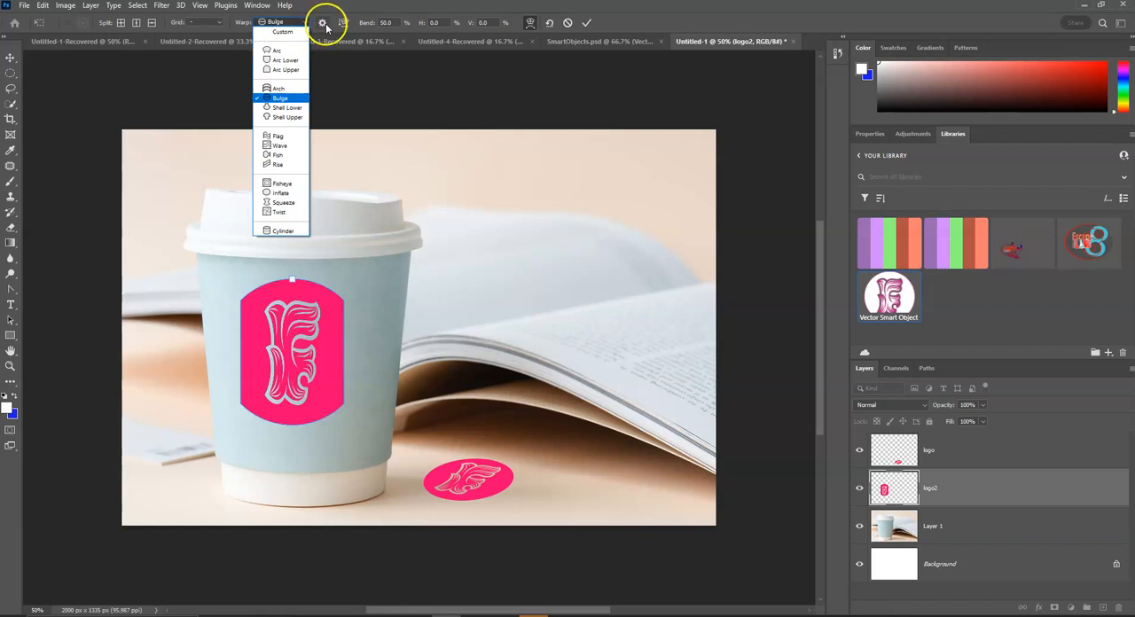
Step: Try scaling the bulged logo2 down to about 87% on the cup, and cancel the whole transform
{"action": "left_click", "coordinate": [532, 25]}
{"action": "left_click", "coordinate": [532, 24]}
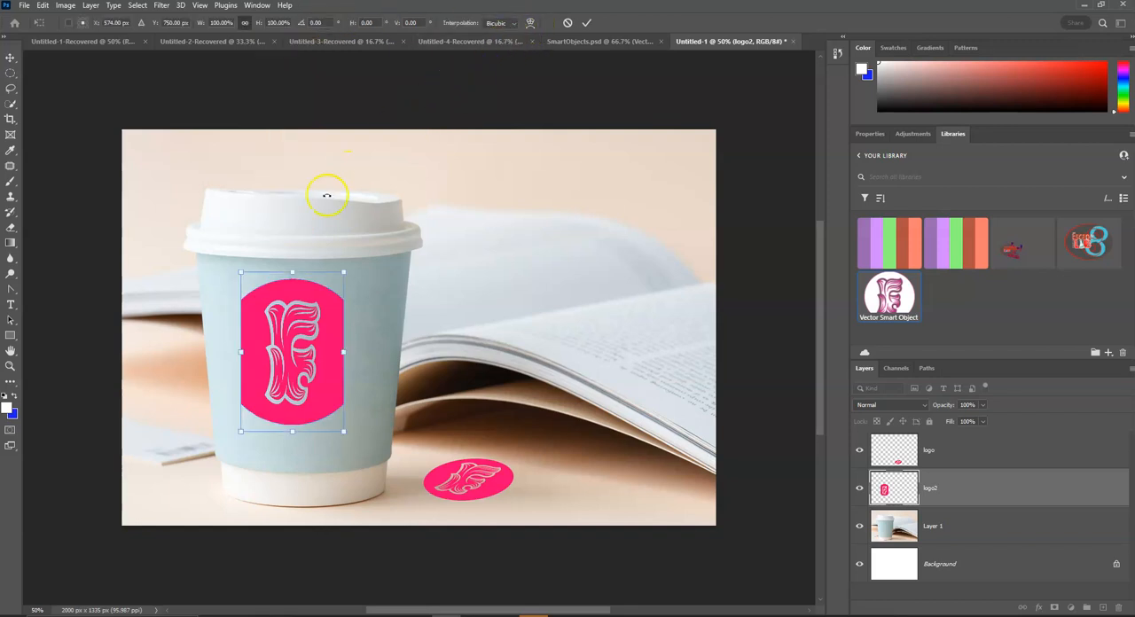
{"action": "left_click_drag", "start_coordinate": [290, 273], "coordinate": [252, 294]}
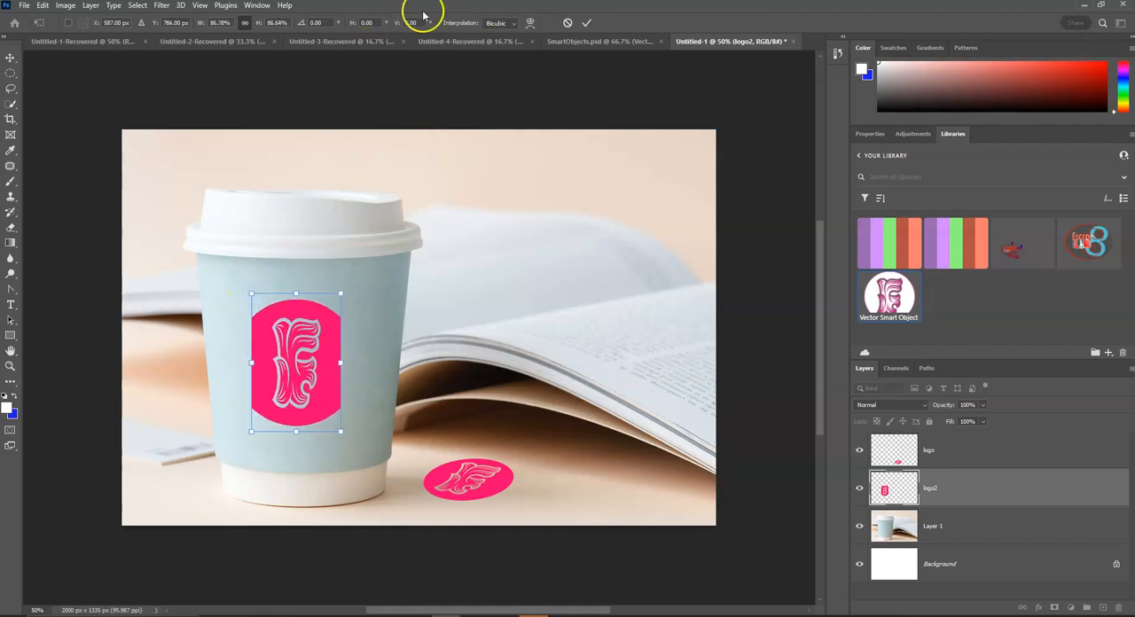
{"action": "left_click", "coordinate": [569, 23]}
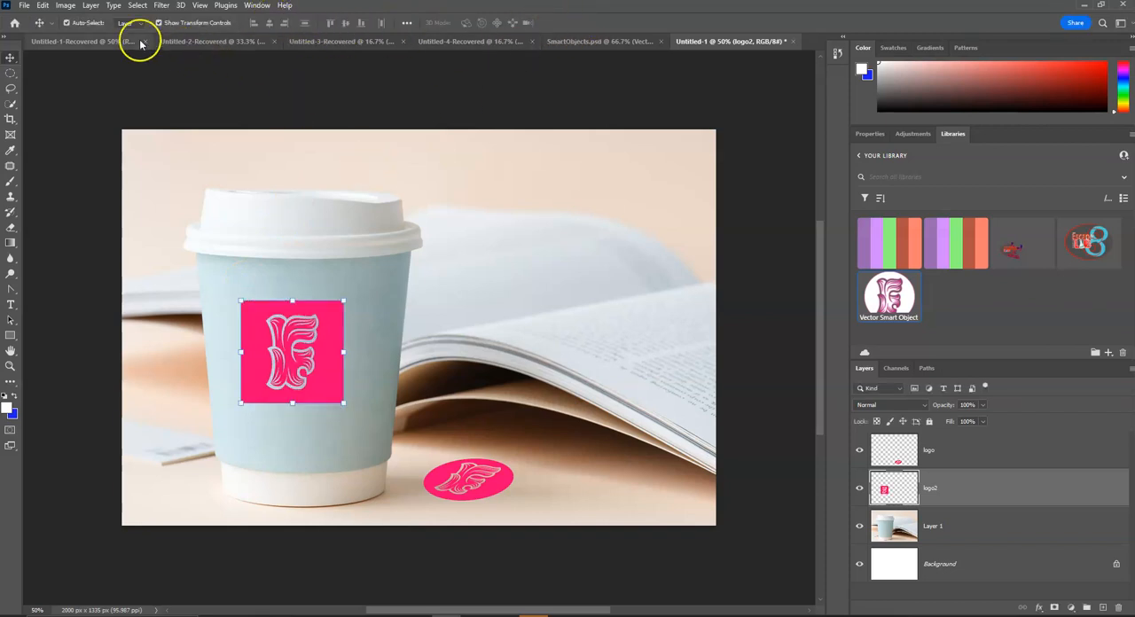
Step: Start a new warp on logo2, apply the Cylinder preset, and check its guide options
{"action": "left_click", "coordinate": [45, 6]}
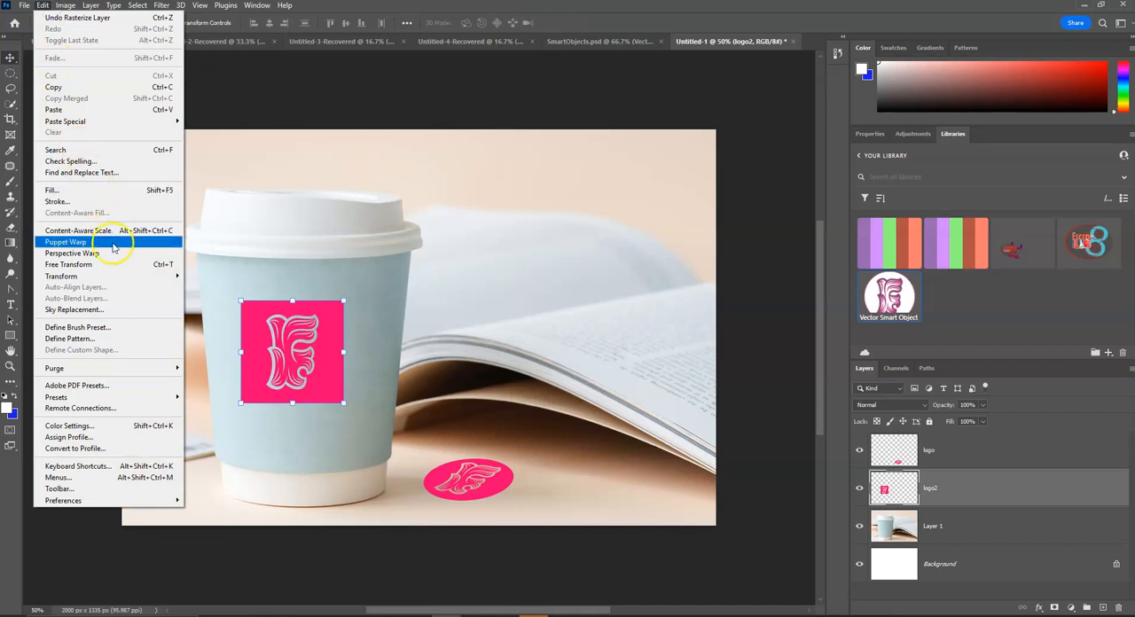
{"action": "left_click", "coordinate": [116, 278]}
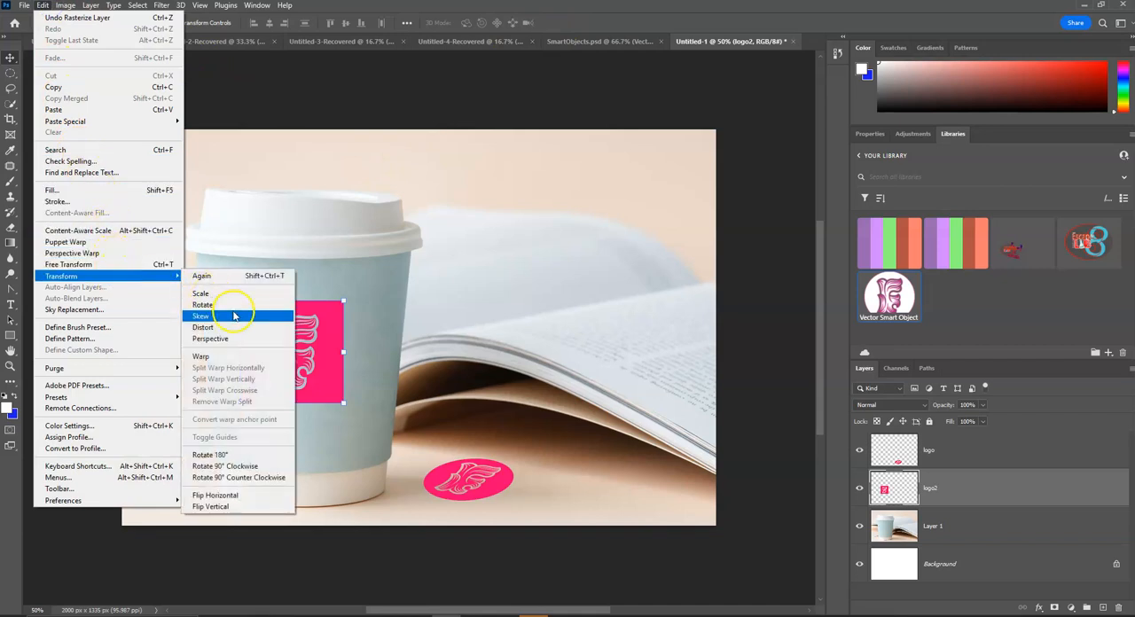
{"action": "left_click", "coordinate": [233, 356]}
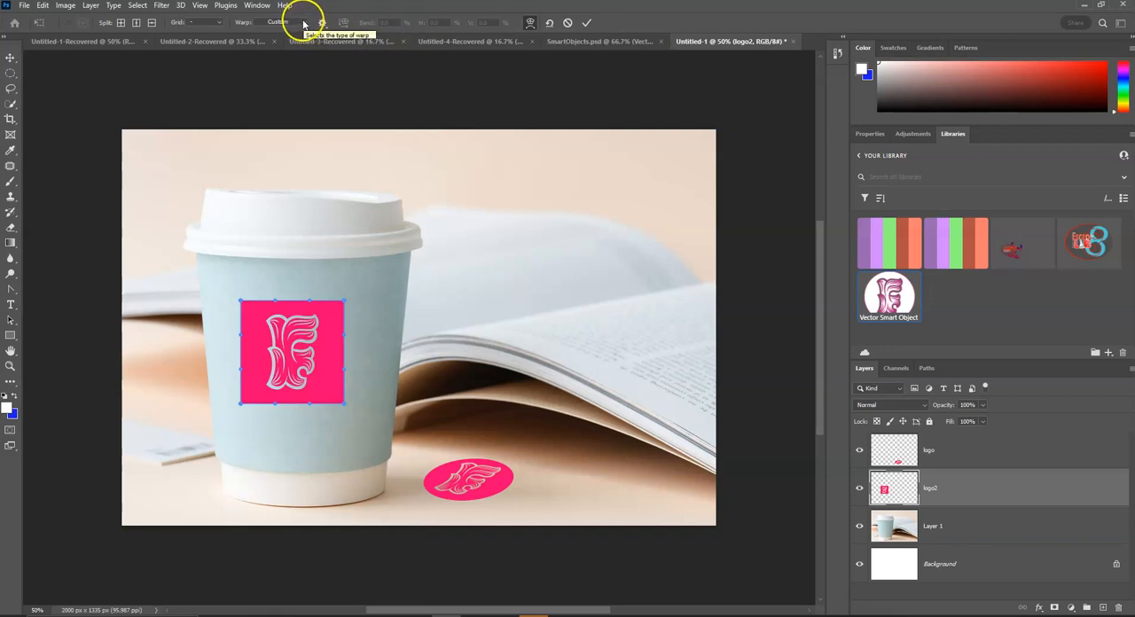
{"action": "left_click", "coordinate": [218, 22]}
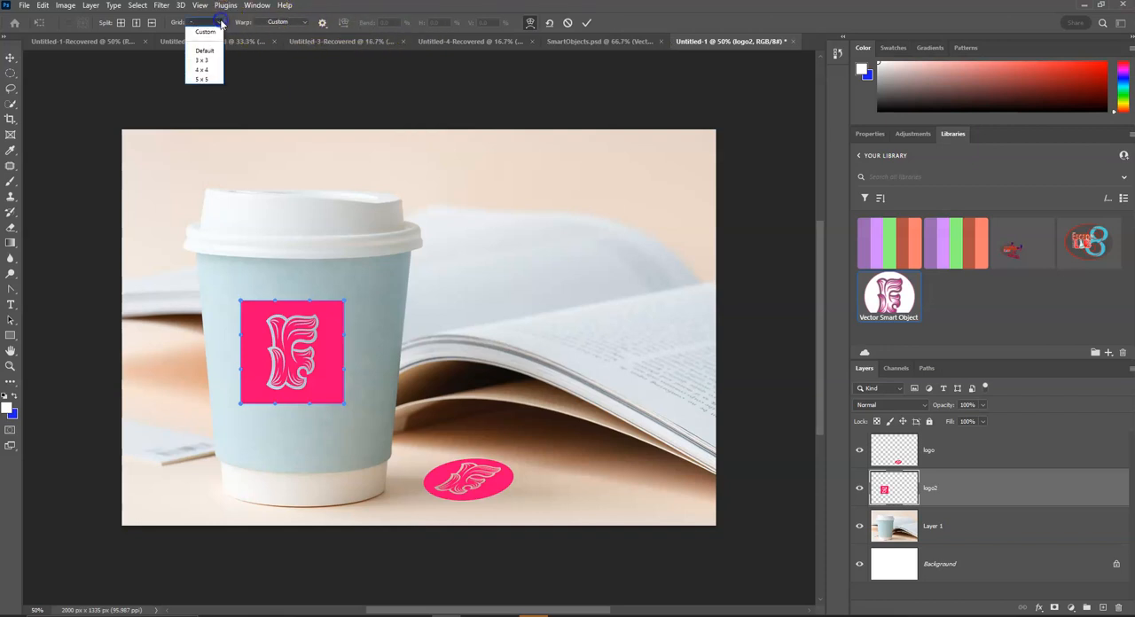
{"action": "left_click", "coordinate": [210, 80]}
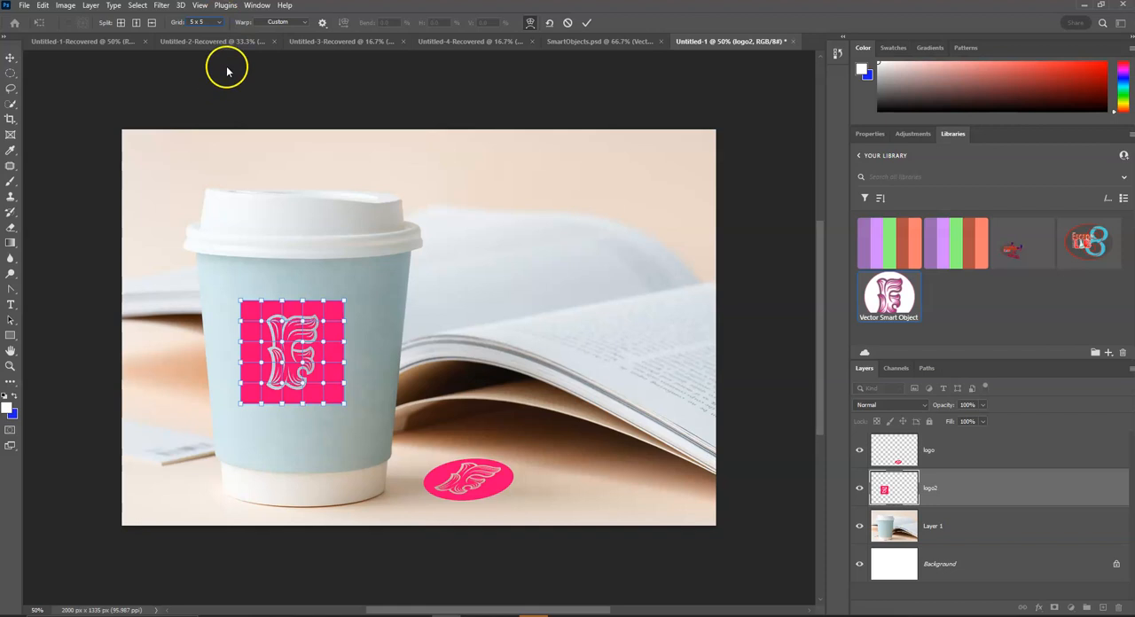
{"action": "left_click", "coordinate": [302, 22]}
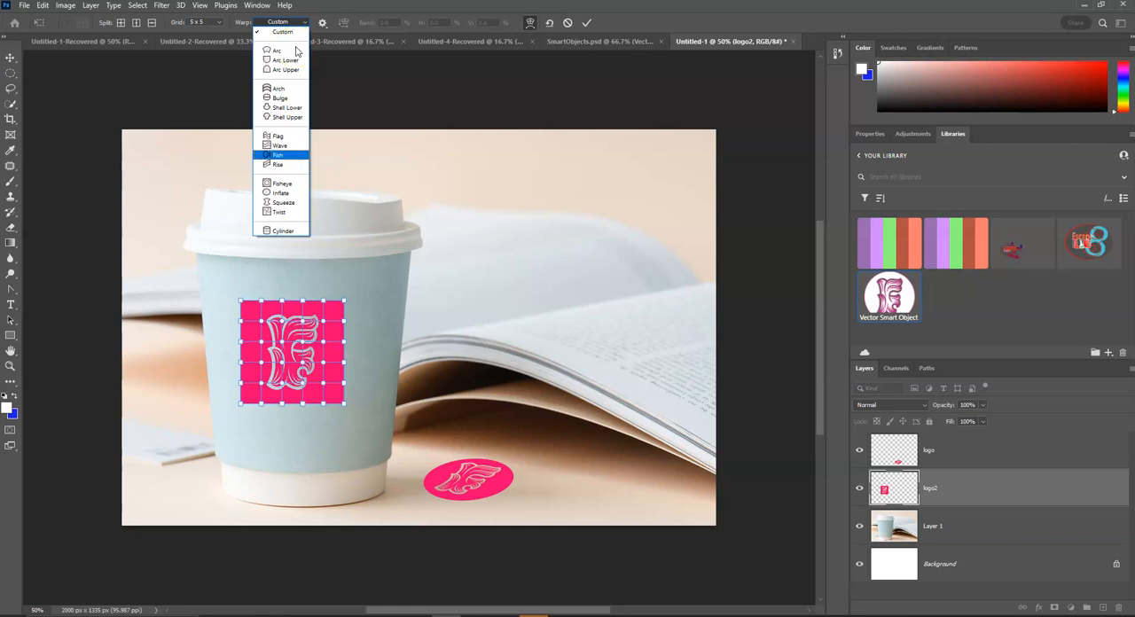
{"action": "left_click", "coordinate": [299, 231]}
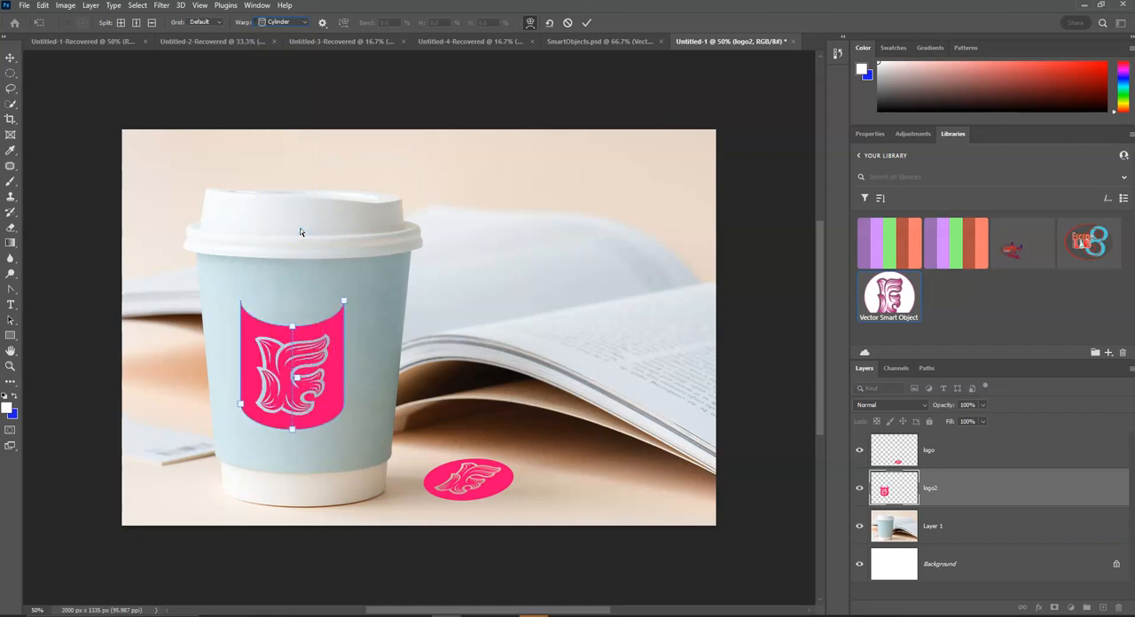
{"action": "left_click", "coordinate": [323, 23]}
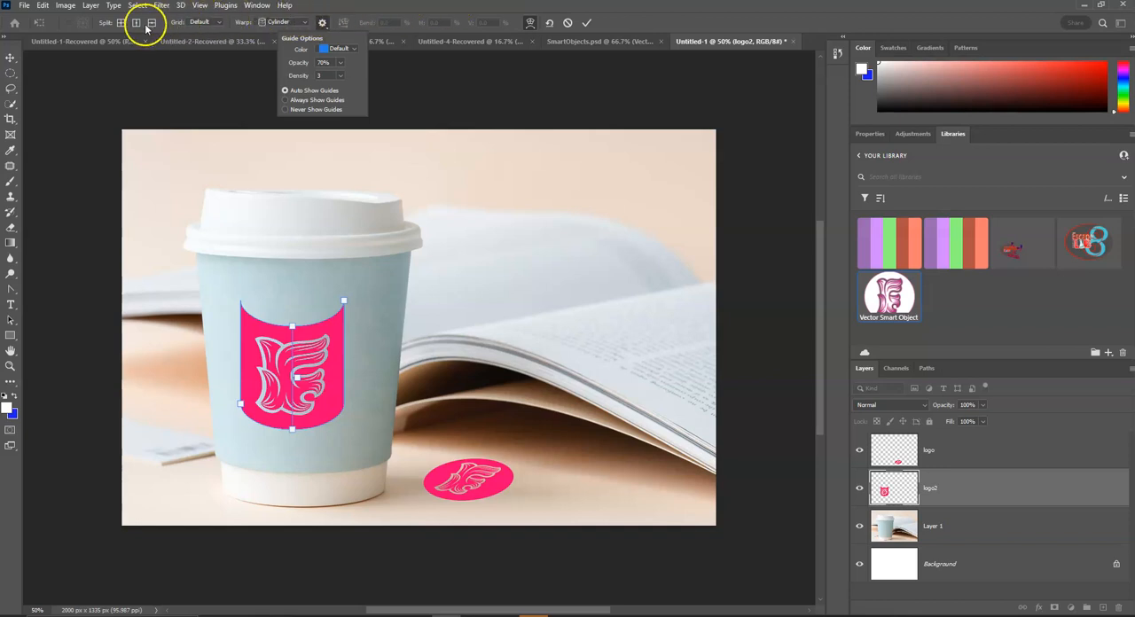
{"action": "left_click", "coordinate": [318, 5]}
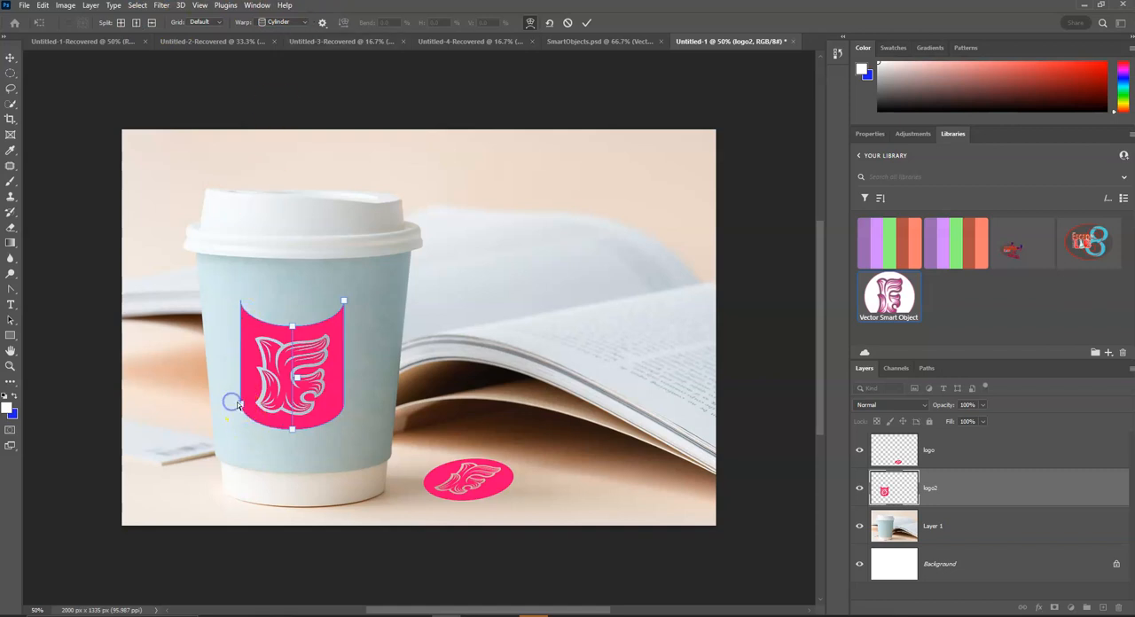
Step: Stretch the cylinder-warped logo2 into a band across the full width of the cup, and position it on the cup's middle
{"action": "mouse_move", "coordinate": [236, 405]}
{"action": "left_mouse_down"}
{"action": "mouse_move", "coordinate": [205, 400]}
{"action": "mouse_move", "coordinate": [223, 404]}
{"action": "left_mouse_up"}
{"action": "left_click_drag", "start_coordinate": [343, 301], "coordinate": [394, 303]}
{"action": "mouse_move", "coordinate": [304, 436]}
{"action": "left_mouse_down"}
{"action": "mouse_move", "coordinate": [304, 422]}
{"action": "mouse_move", "coordinate": [304, 454]}
{"action": "left_mouse_up"}
{"action": "left_click_drag", "start_coordinate": [215, 406], "coordinate": [215, 401]}
{"action": "left_click_drag", "start_coordinate": [335, 317], "coordinate": [326, 335]}
{"action": "left_click_drag", "start_coordinate": [330, 335], "coordinate": [334, 335]}
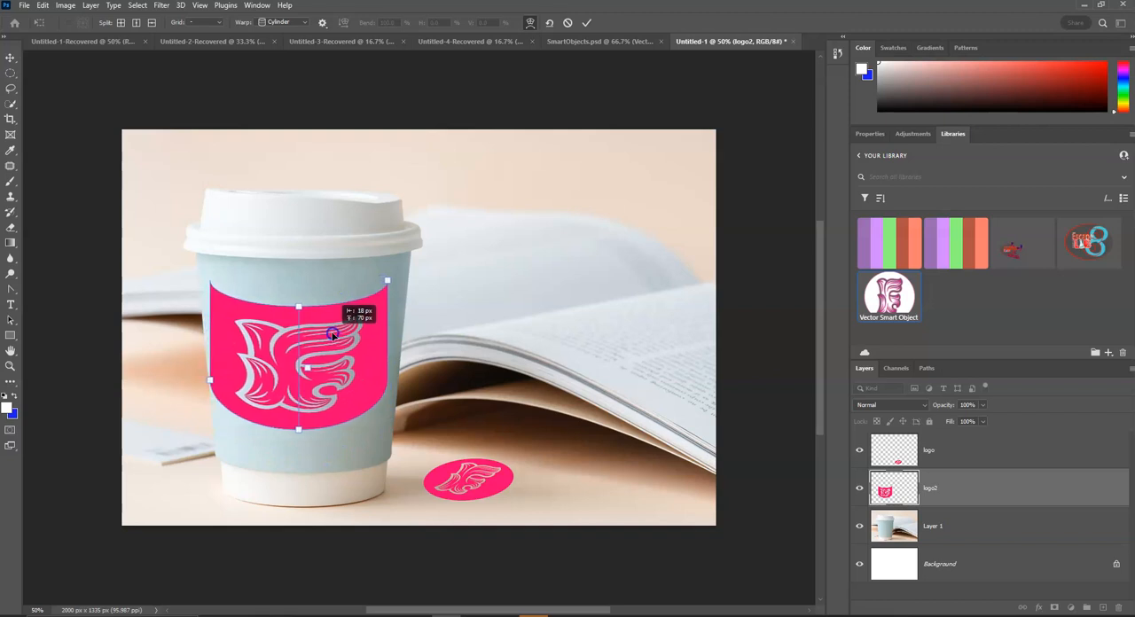
{"action": "left_click_drag", "start_coordinate": [388, 282], "coordinate": [406, 288]}
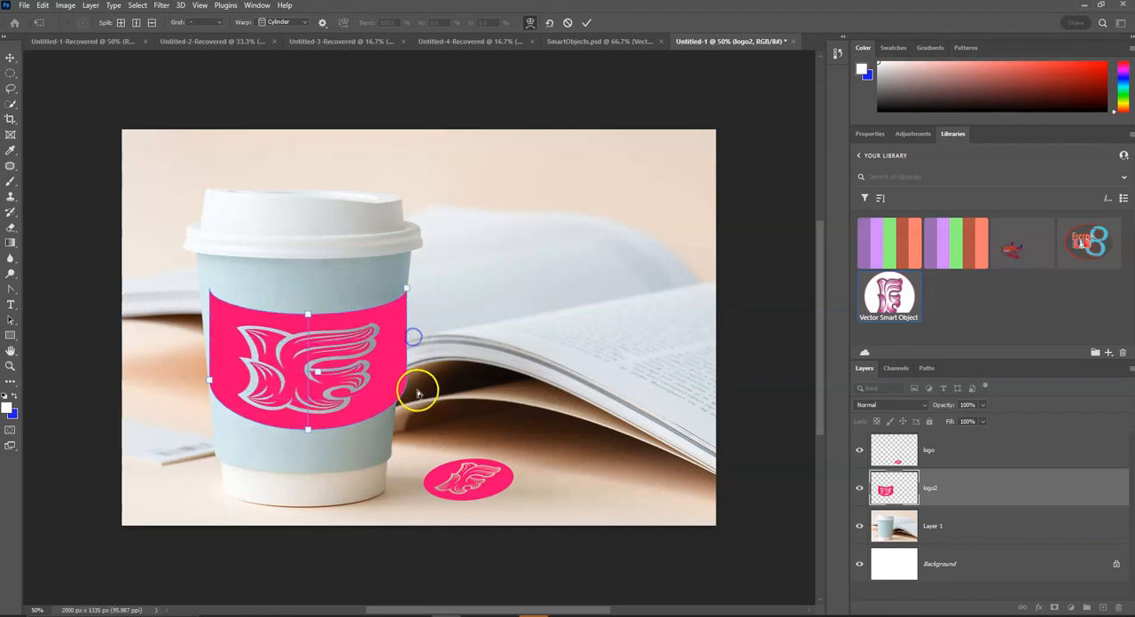
{"action": "left_click_drag", "start_coordinate": [414, 385], "coordinate": [403, 391]}
{"action": "left_click", "coordinate": [304, 321]}
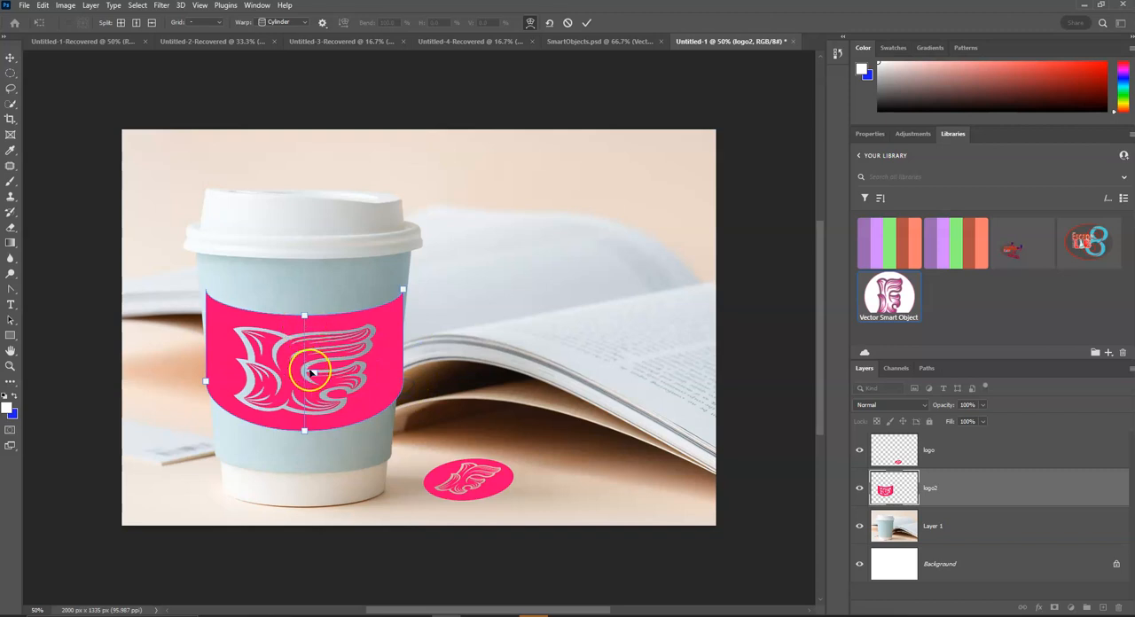
{"action": "mouse_move", "coordinate": [315, 374]}
{"action": "left_mouse_down"}
{"action": "mouse_move", "coordinate": [314, 355]}
{"action": "mouse_move", "coordinate": [381, 354]}
{"action": "mouse_move", "coordinate": [302, 366]}
{"action": "left_mouse_up"}
Step: Narrow the cylinder warp from both sides, flatten its upper curve nearly straight, and center logo2 on the cup's front
{"action": "left_click_drag", "start_coordinate": [206, 381], "coordinate": [244, 396]}
{"action": "left_click", "coordinate": [324, 318]}
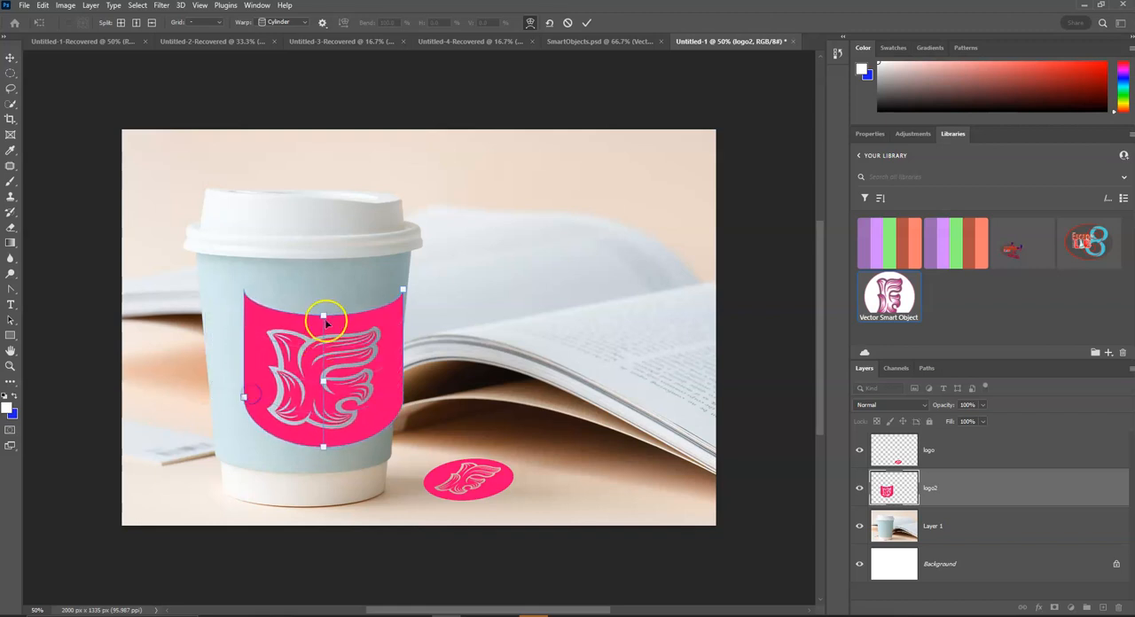
{"action": "left_click_drag", "start_coordinate": [325, 307], "coordinate": [323, 295]}
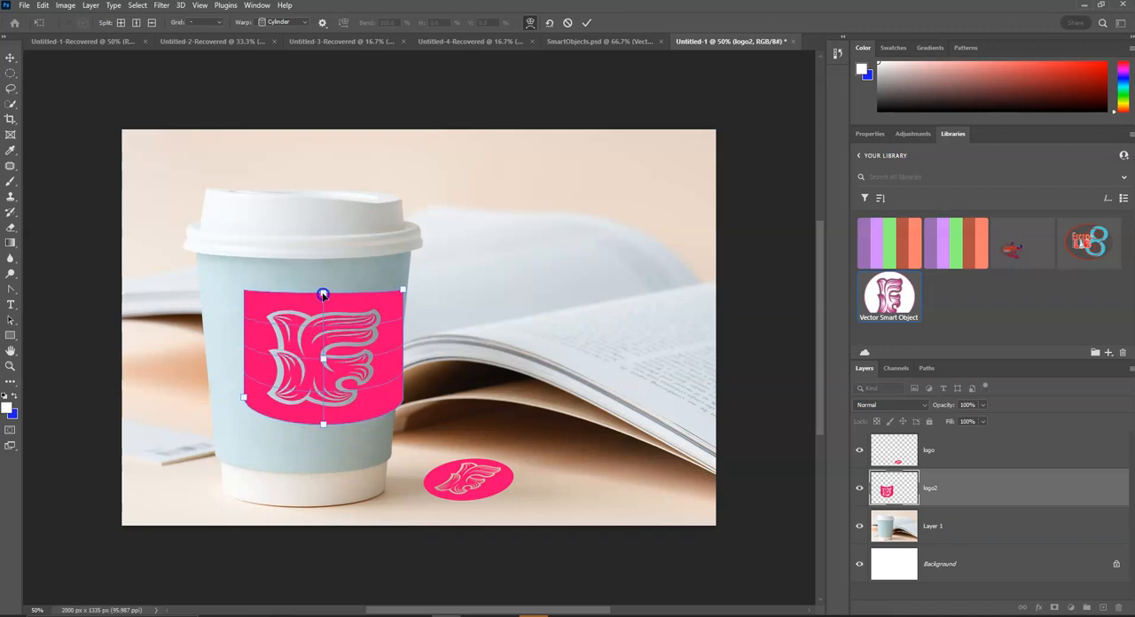
{"action": "left_click_drag", "start_coordinate": [322, 425], "coordinate": [323, 418]}
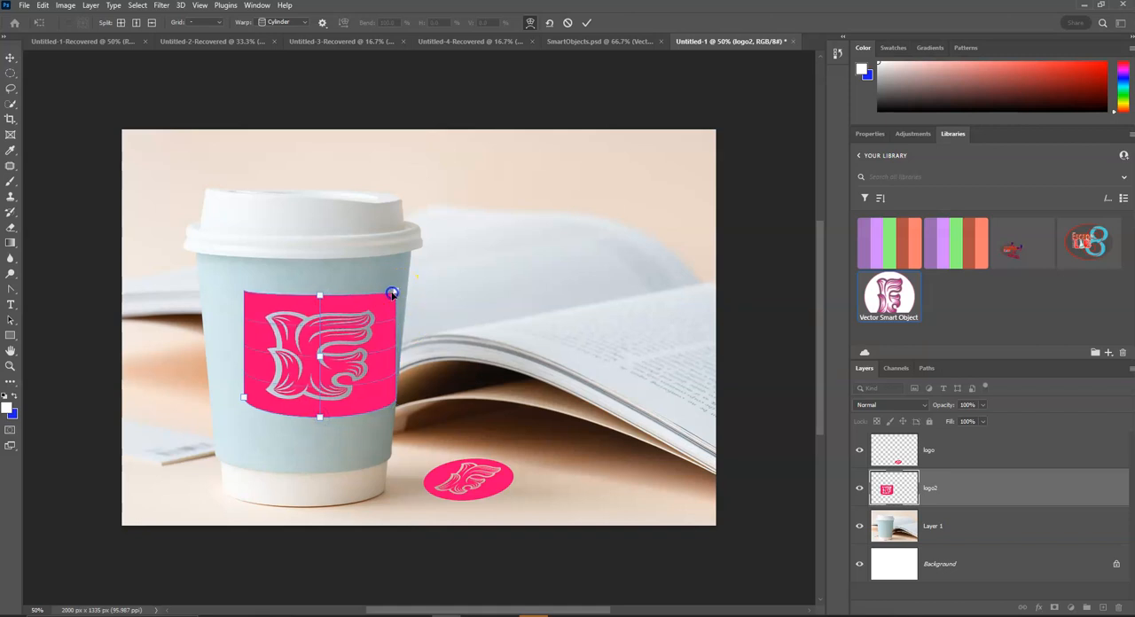
{"action": "left_click_drag", "start_coordinate": [358, 327], "coordinate": [332, 328]}
{"action": "left_click_drag", "start_coordinate": [224, 394], "coordinate": [229, 394]}
{"action": "left_click_drag", "start_coordinate": [299, 294], "coordinate": [287, 289]}
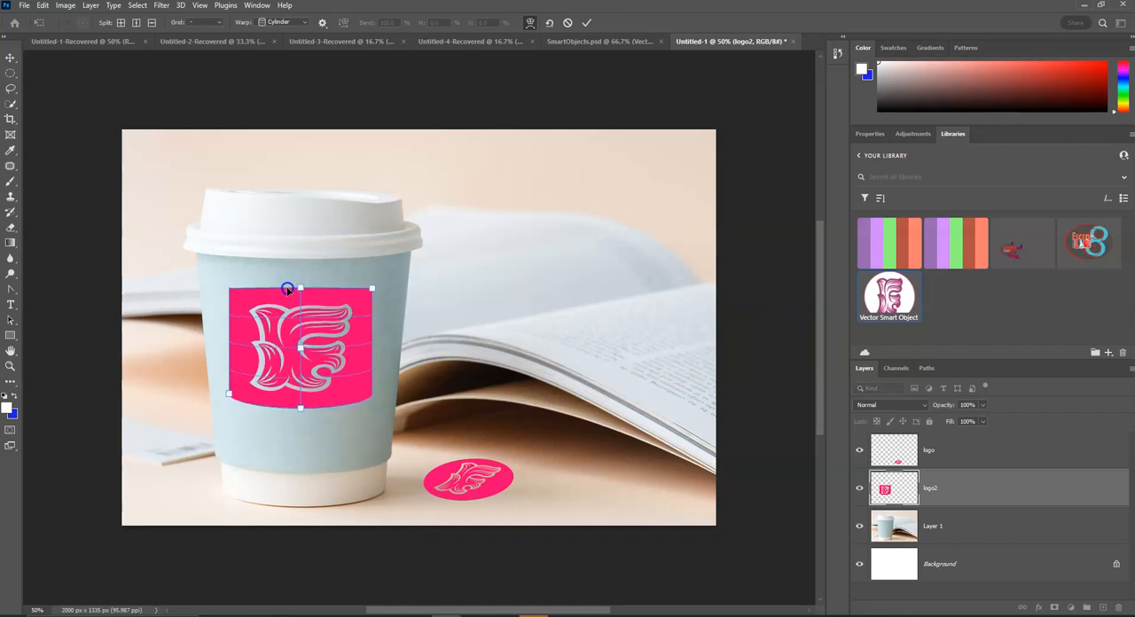
{"action": "left_click_drag", "start_coordinate": [373, 289], "coordinate": [338, 317]}
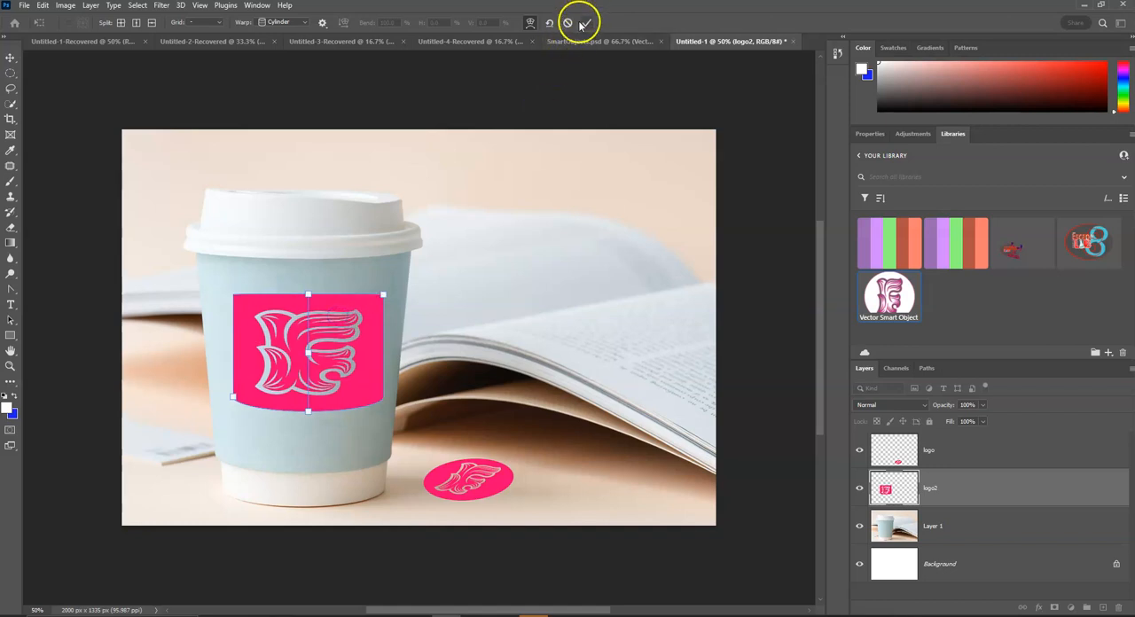
Step: Narrow the warped logo2 to a nearly square label on the front of the cup, and commit the warp
{"action": "left_click_drag", "start_coordinate": [307, 353], "coordinate": [307, 353]}
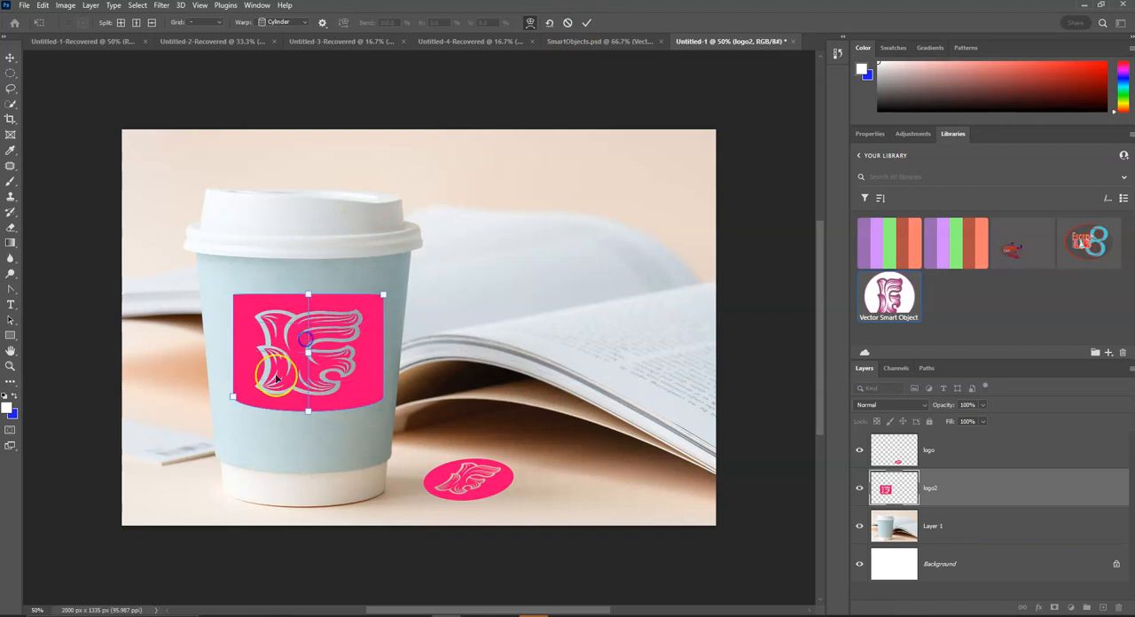
{"action": "left_click_drag", "start_coordinate": [234, 397], "coordinate": [249, 396]}
{"action": "left_click_drag", "start_coordinate": [380, 298], "coordinate": [304, 300]}
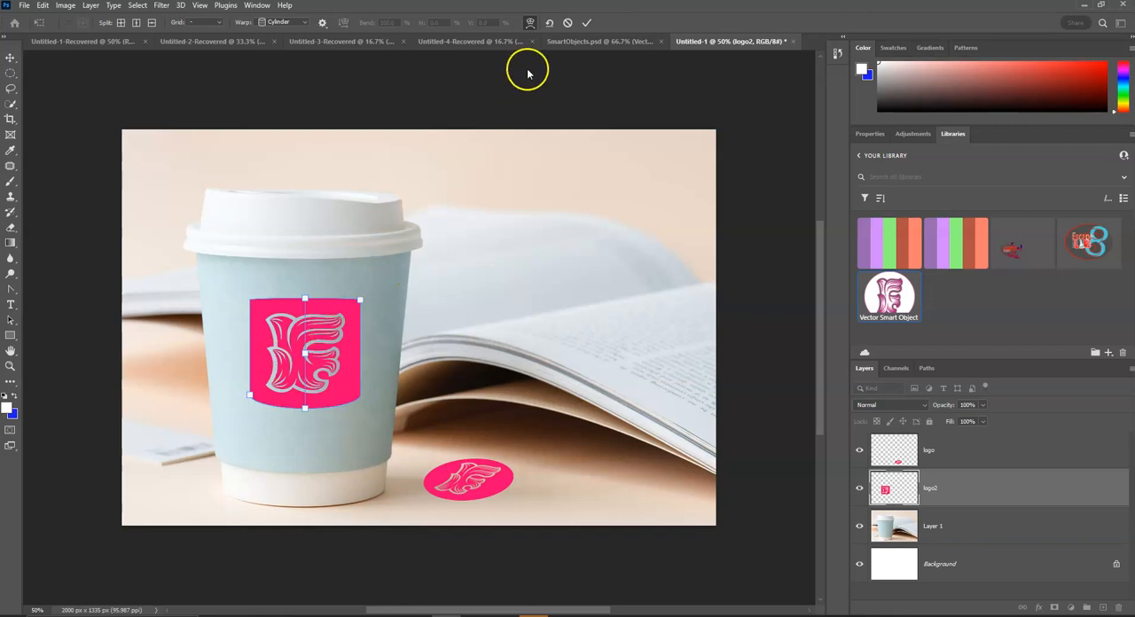
{"action": "left_click", "coordinate": [587, 23]}
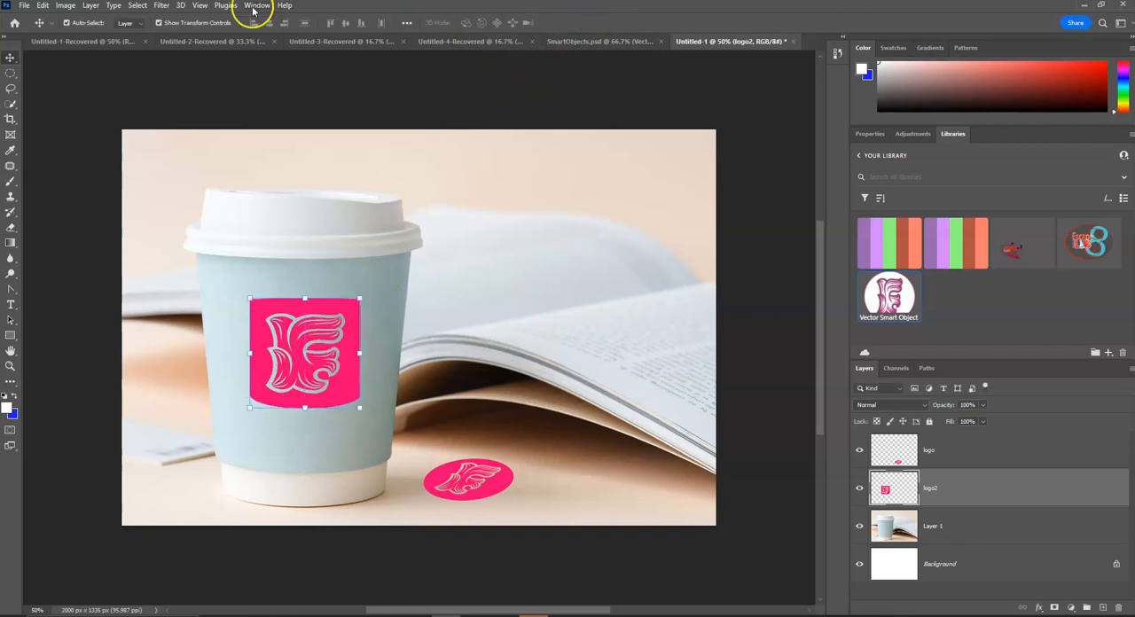
Step: Start a new custom warp on the square logo2 on the cup
{"action": "left_click", "coordinate": [66, 9]}
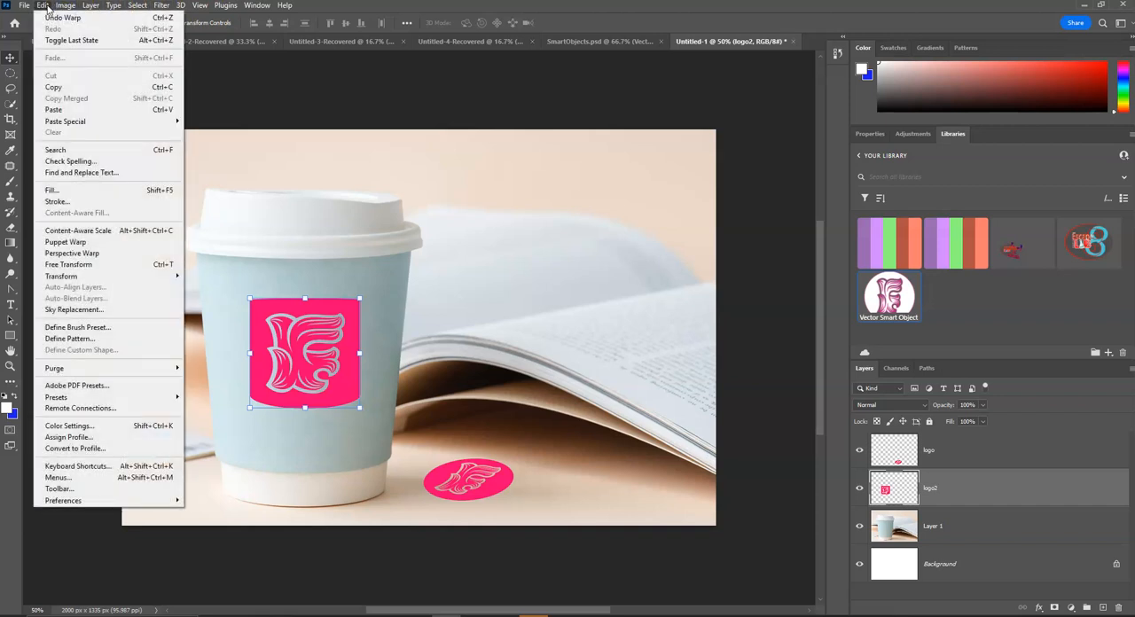
{"action": "mouse_move", "coordinate": [81, 276]}
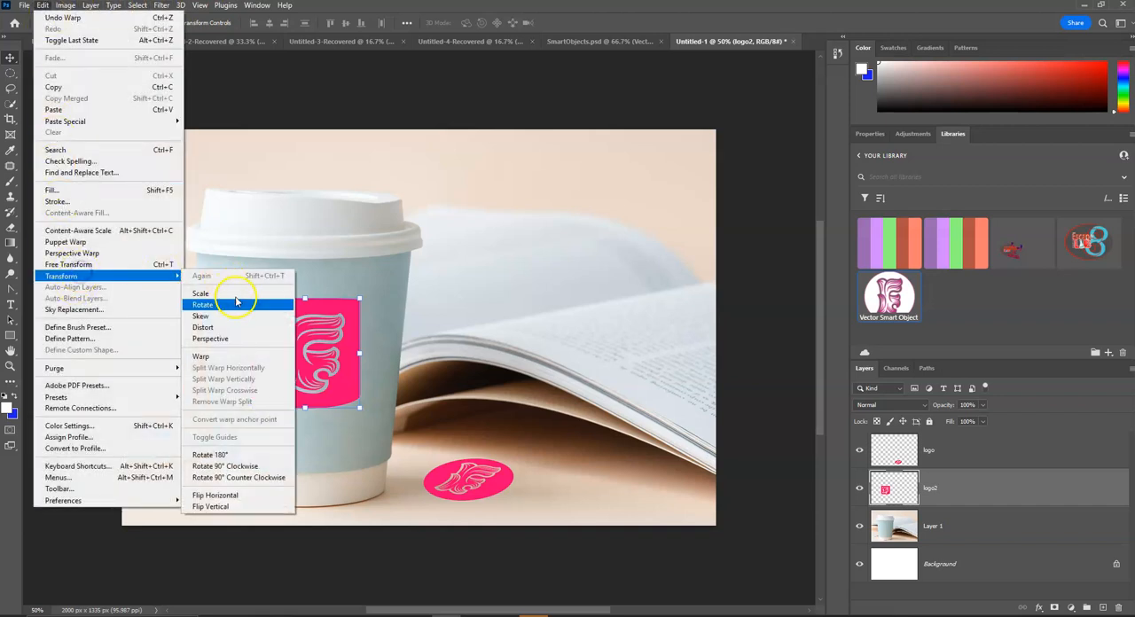
{"action": "left_click", "coordinate": [234, 356]}
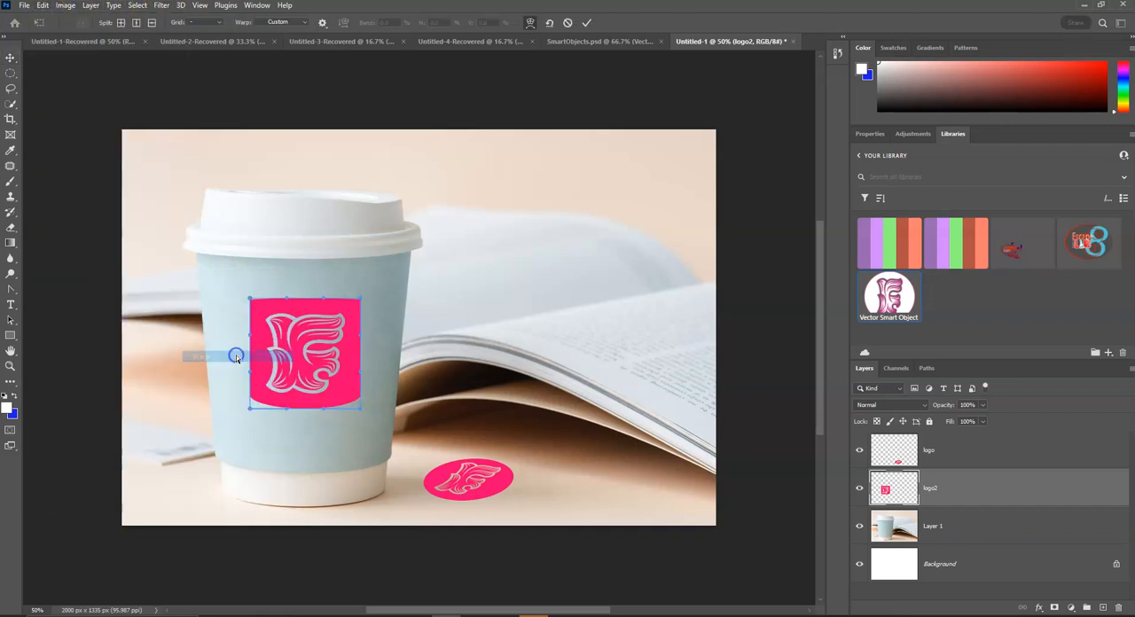
Step: Try a 5 x 5 warp grid on logo2, and return the grid to Default
{"action": "left_click", "coordinate": [218, 22]}
{"action": "left_click", "coordinate": [213, 78]}
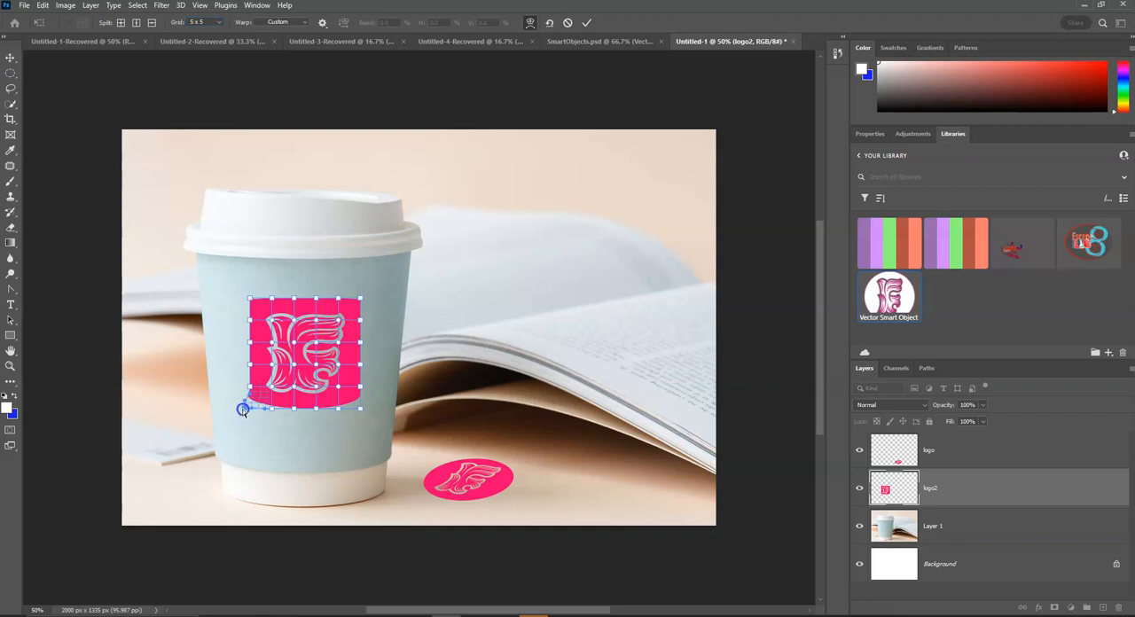
{"action": "left_click_drag", "start_coordinate": [242, 409], "coordinate": [236, 388]}
{"action": "left_click", "coordinate": [306, 311]}
{"action": "left_click", "coordinate": [218, 22]}
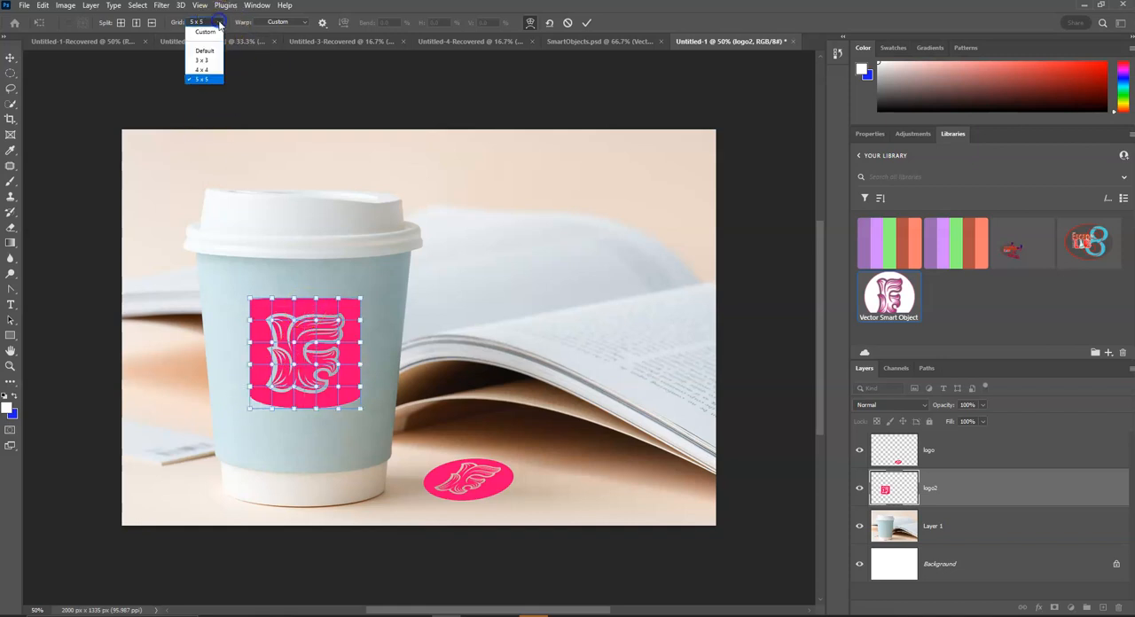
{"action": "left_click", "coordinate": [218, 51]}
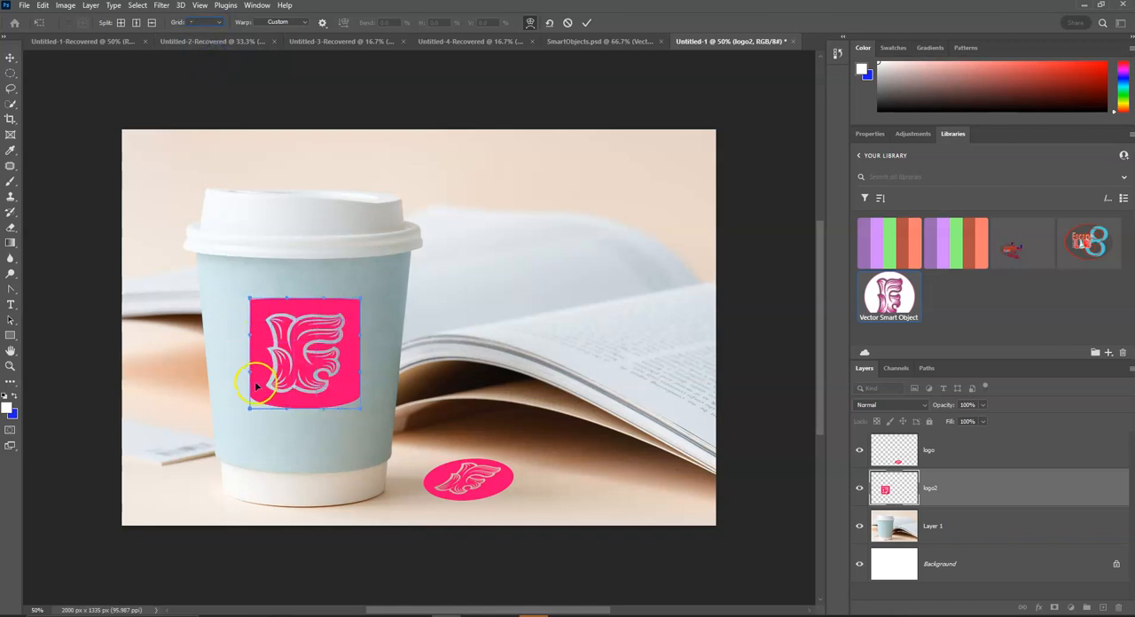
Step: Adjust the corners and side handles of logo2 to flare its lower part slightly, commit the warp, and select the cup photo layer
{"action": "left_click_drag", "start_coordinate": [249, 374], "coordinate": [246, 415]}
{"action": "left_click_drag", "start_coordinate": [249, 298], "coordinate": [250, 302]}
{"action": "left_click_drag", "start_coordinate": [363, 298], "coordinate": [362, 297]}
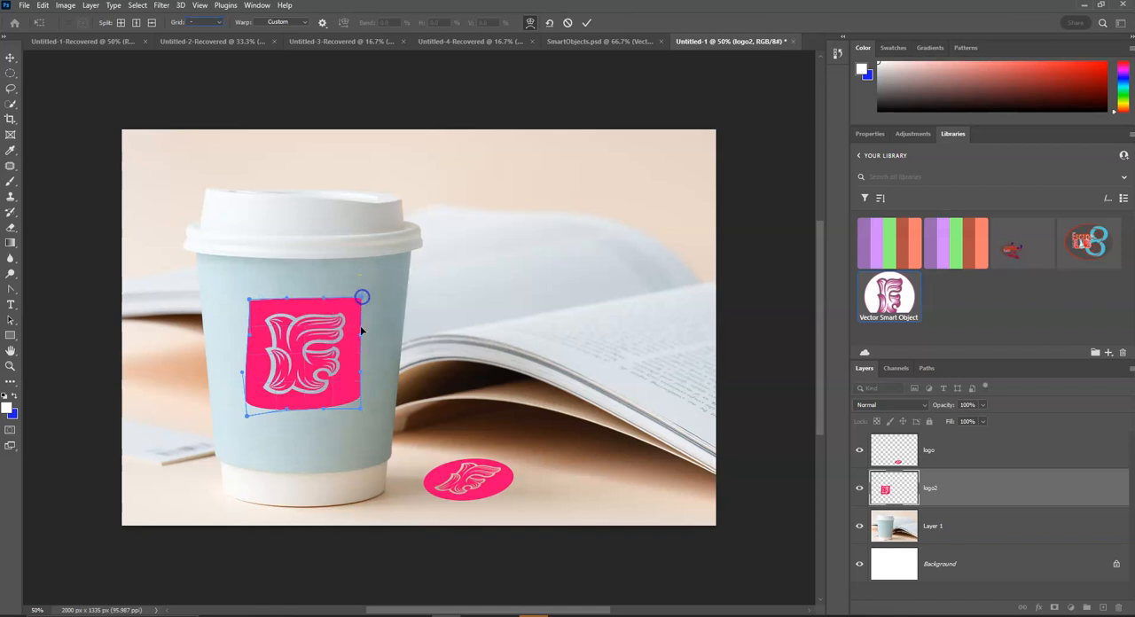
{"action": "left_click_drag", "start_coordinate": [364, 339], "coordinate": [363, 376]}
{"action": "left_click_drag", "start_coordinate": [359, 407], "coordinate": [364, 413]}
{"action": "left_click_drag", "start_coordinate": [248, 417], "coordinate": [247, 420]}
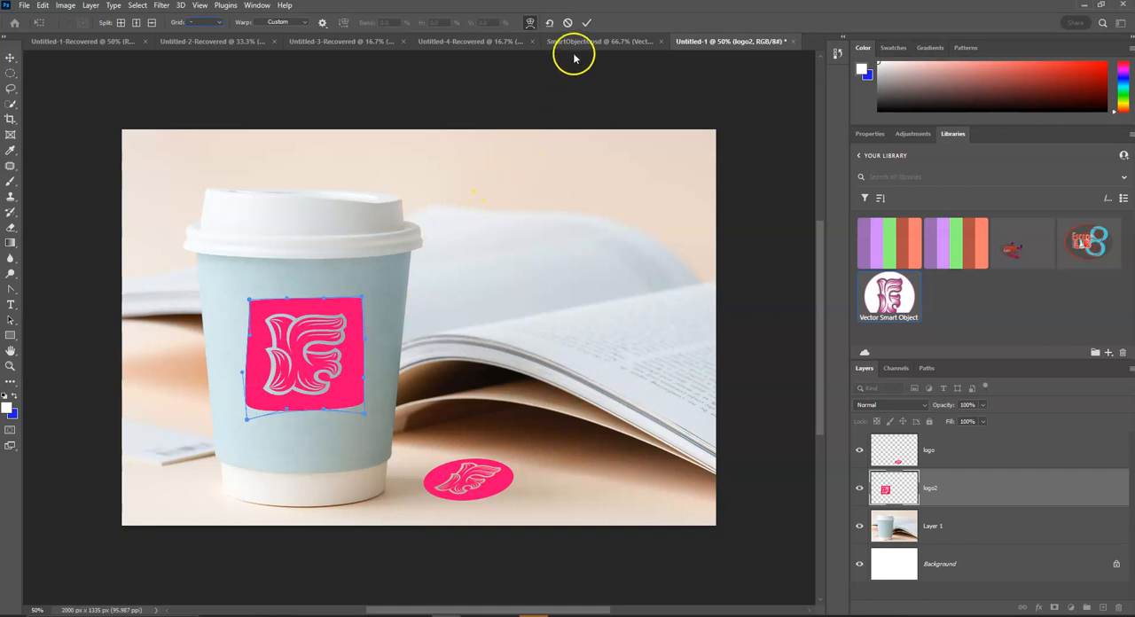
{"action": "left_click", "coordinate": [587, 22]}
{"action": "left_click", "coordinate": [382, 301]}
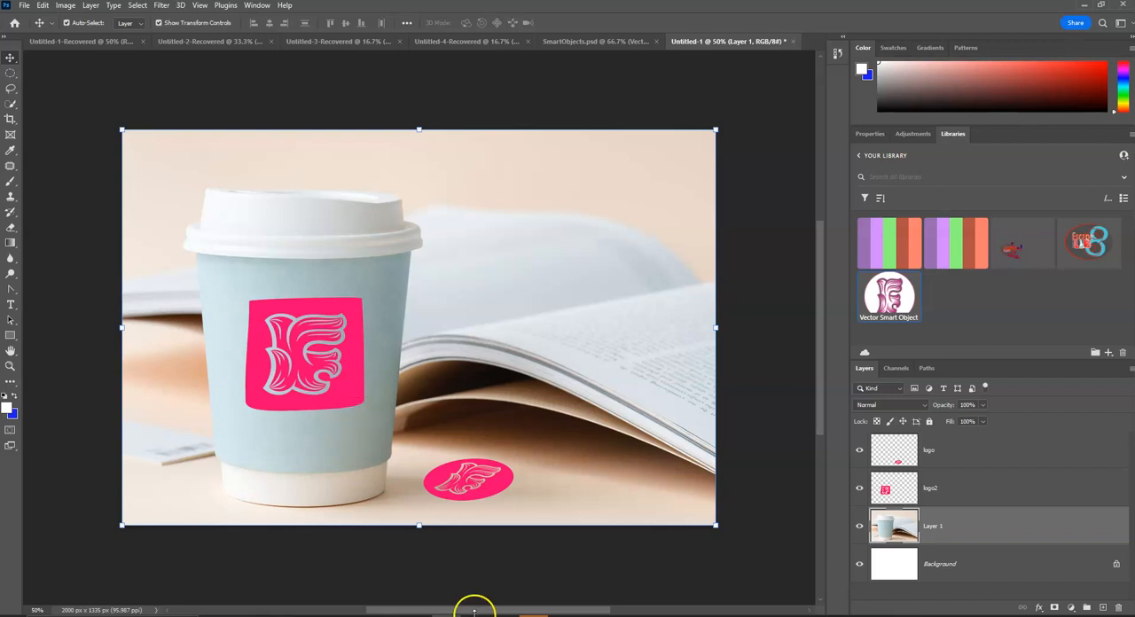
Step: Switch to OneNote, examine the cup warp examples and blending notes on the Transform and Warp page, and return to Photoshop
{"action": "key", "text": "alt+Tab"}
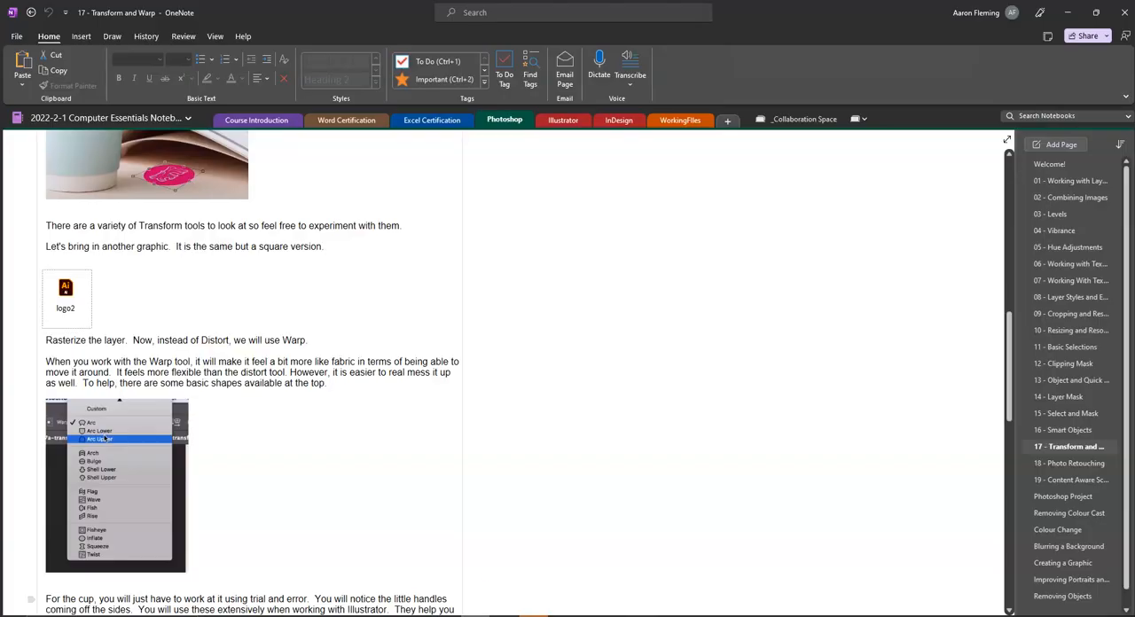
{"action": "scroll", "coordinate": [283, 366], "scroll_direction": "down", "scroll_amount": 5}
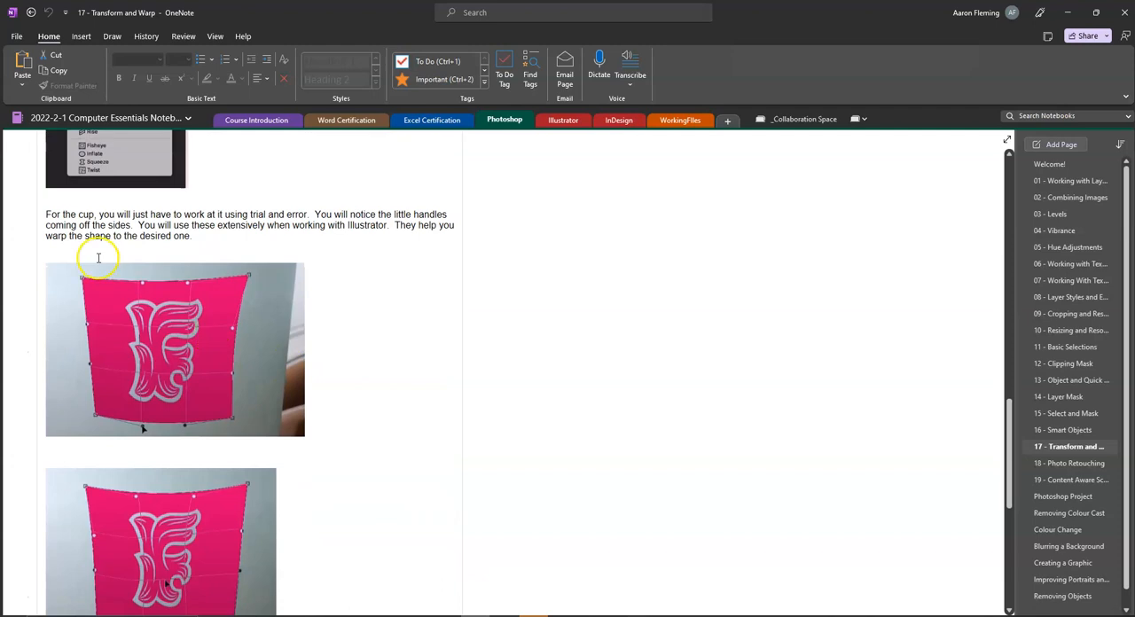
{"action": "scroll", "coordinate": [147, 383], "scroll_direction": "down", "scroll_amount": 3}
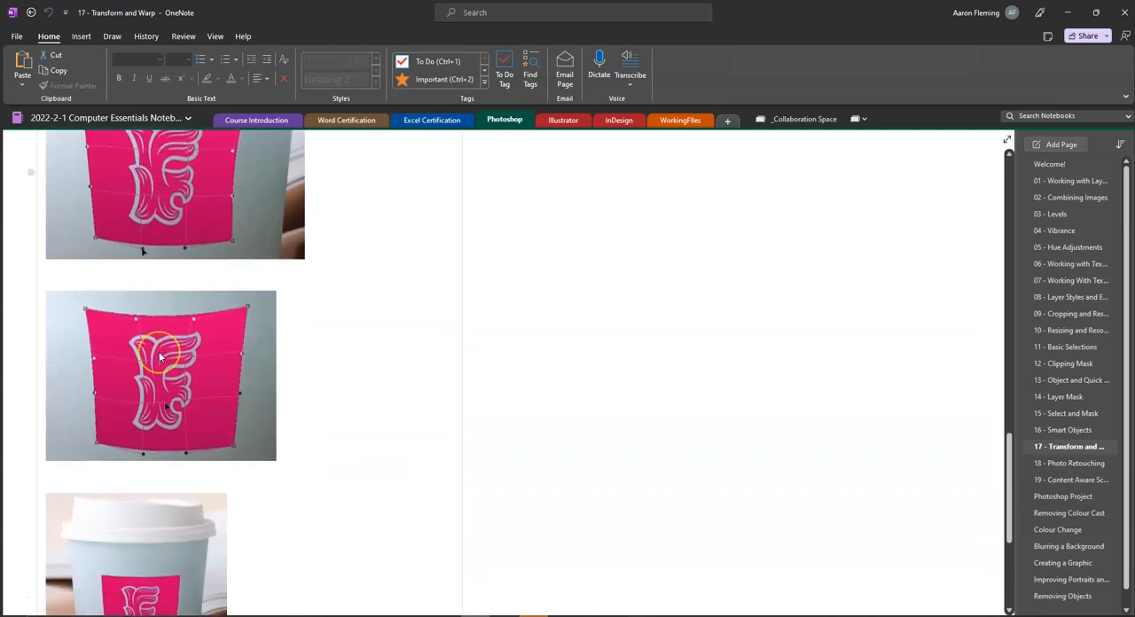
{"action": "scroll", "coordinate": [146, 417], "scroll_direction": "up", "scroll_amount": 3}
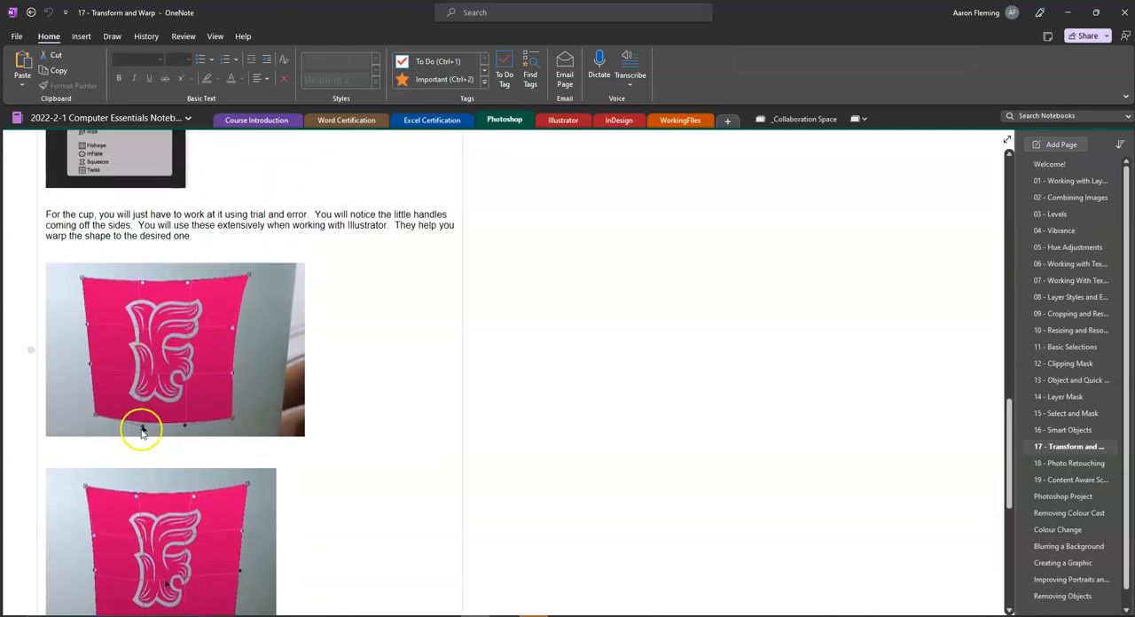
{"action": "scroll", "coordinate": [146, 399], "scroll_direction": "down", "scroll_amount": 5}
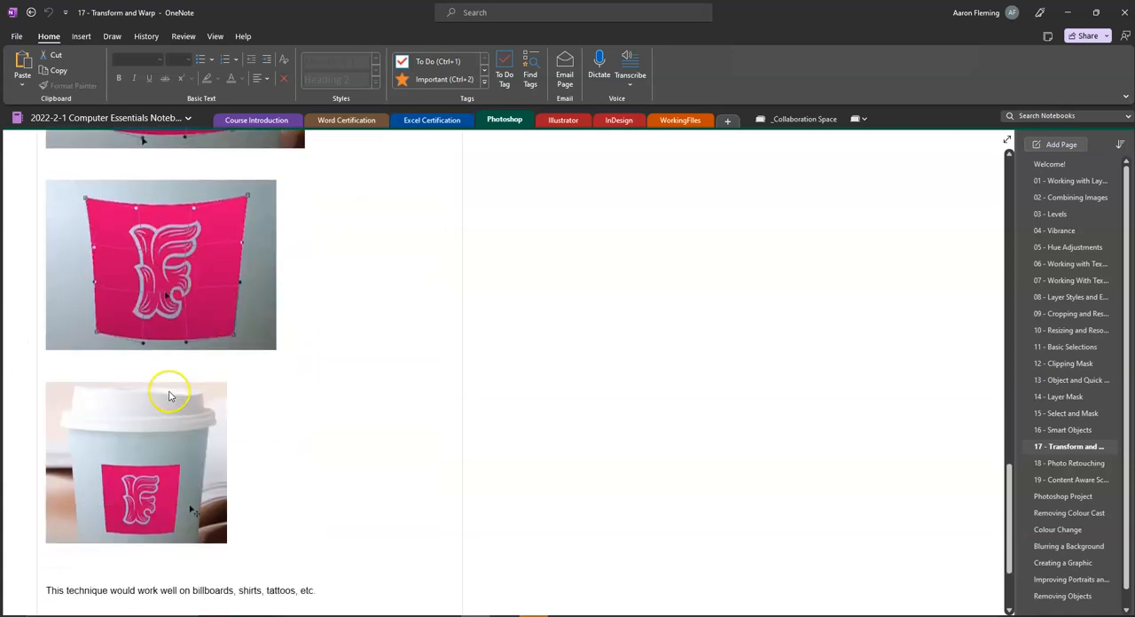
{"action": "scroll", "coordinate": [150, 365], "scroll_direction": "down", "scroll_amount": 3}
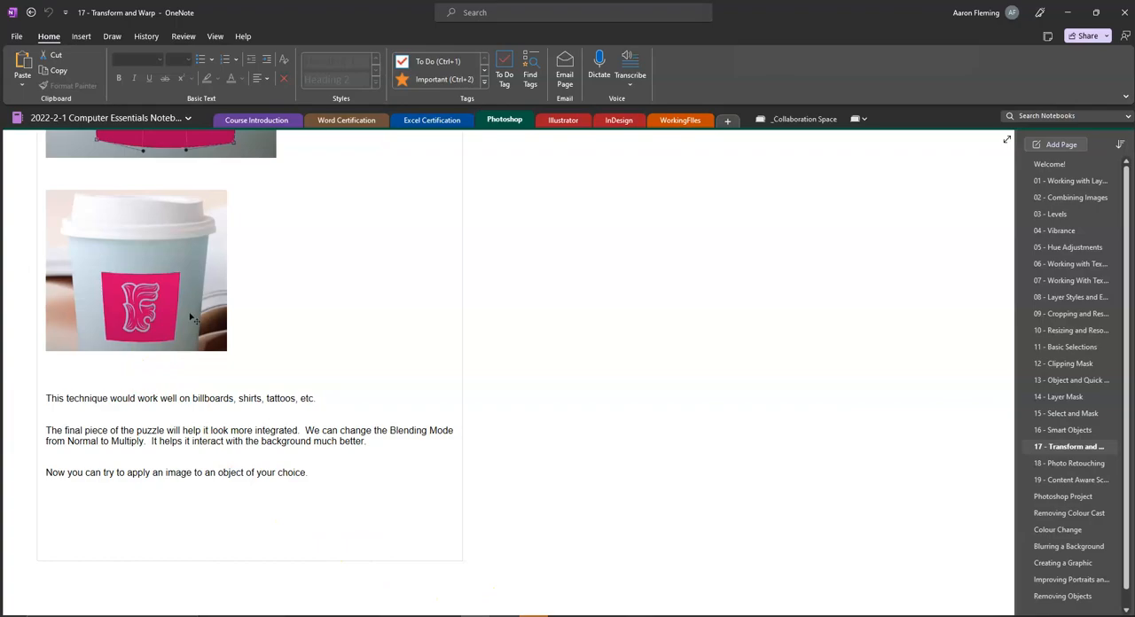
{"action": "left_click", "coordinate": [405, 560]}
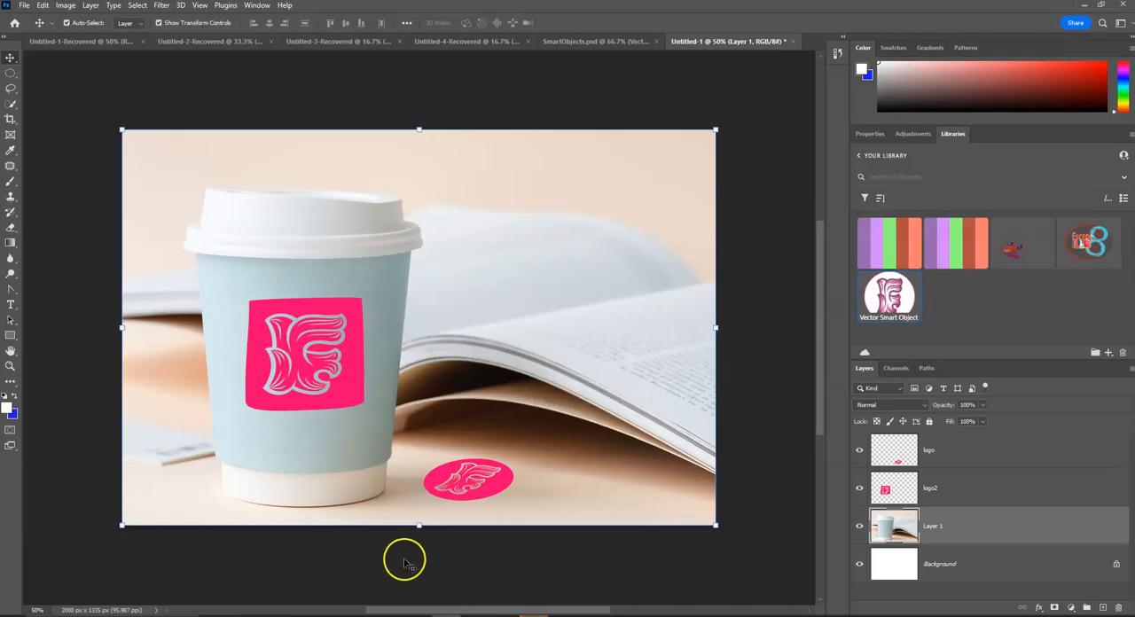
Step: Start another warp on logo2, bow its lower edge downward, and dip its upper edge slightly to follow the cup's curve
{"action": "left_click", "coordinate": [263, 401]}
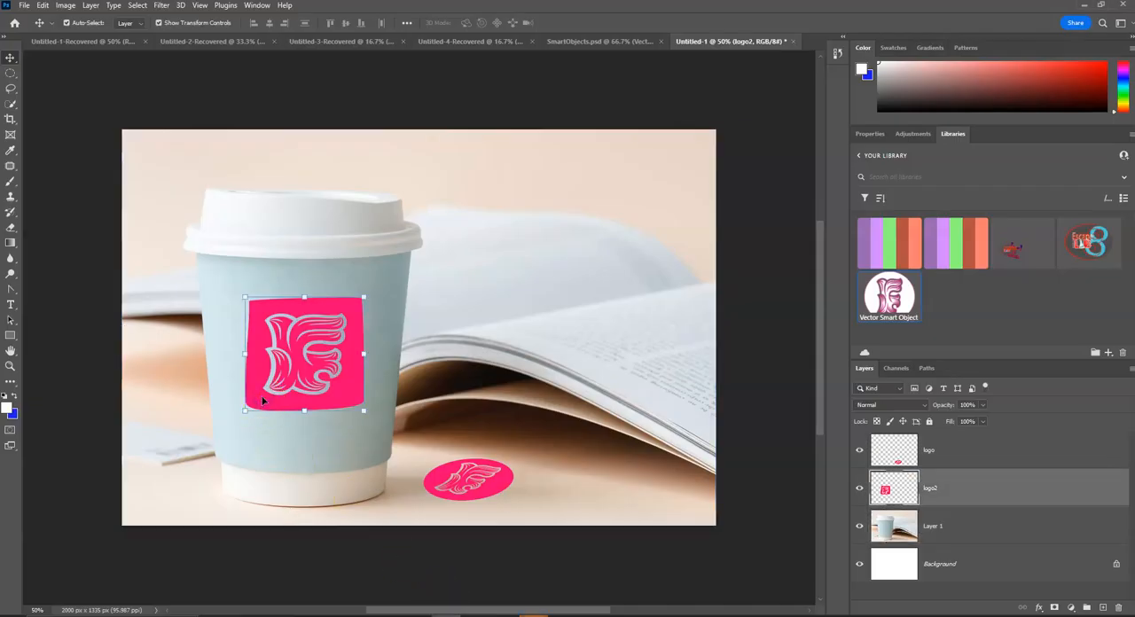
{"action": "left_click", "coordinate": [43, 7]}
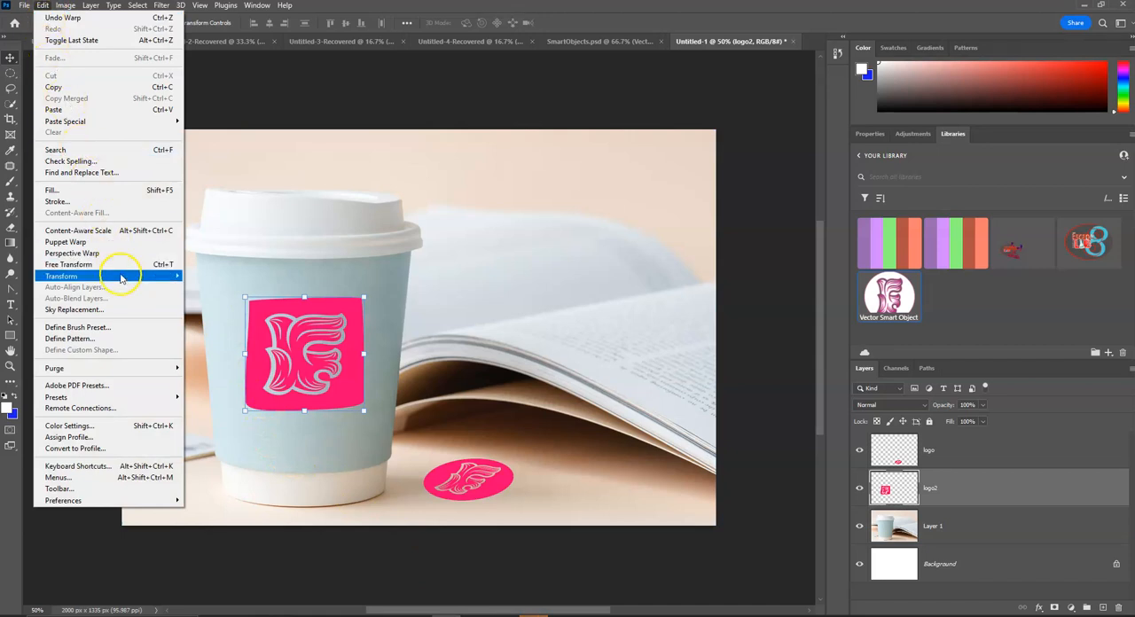
{"action": "mouse_move", "coordinate": [177, 275]}
{"action": "left_click", "coordinate": [223, 356]}
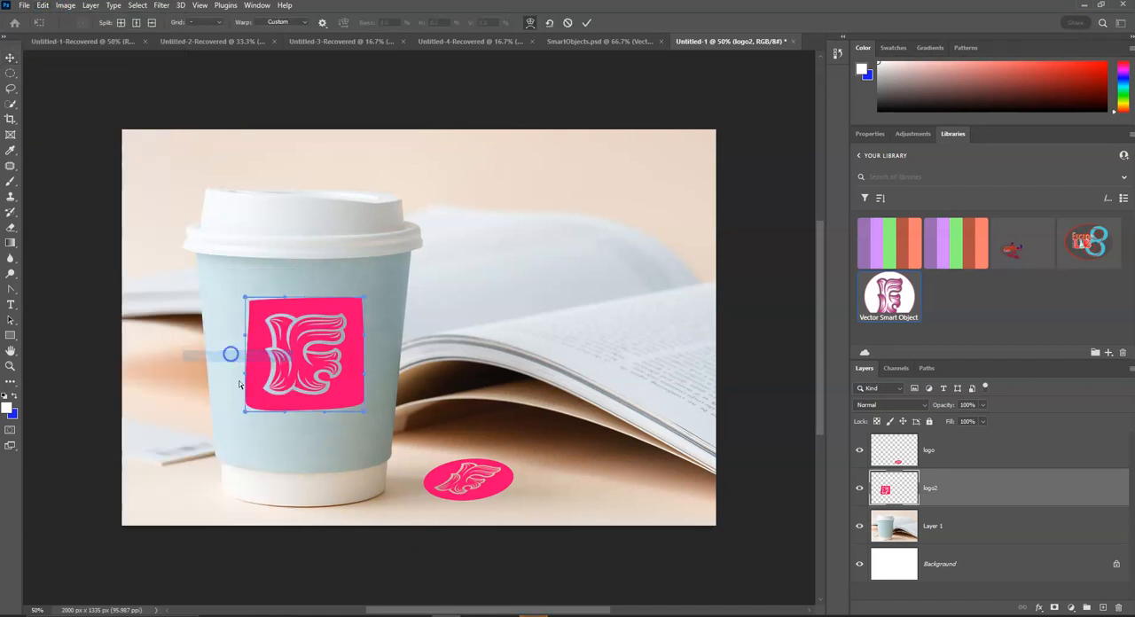
{"action": "left_click_drag", "start_coordinate": [277, 414], "coordinate": [328, 425]}
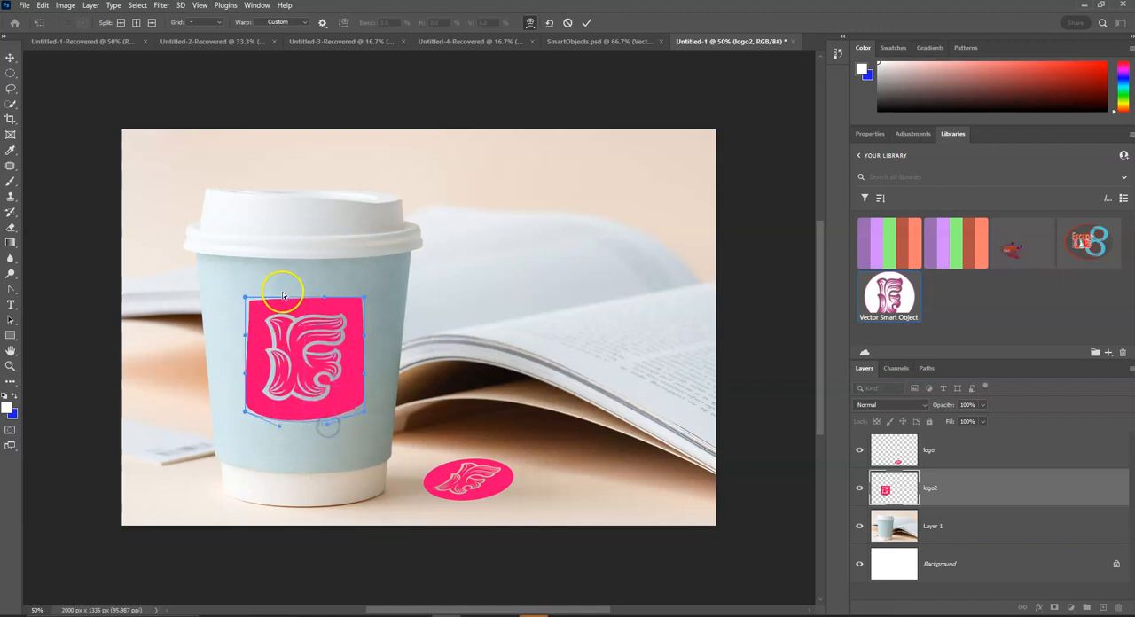
{"action": "left_click_drag", "start_coordinate": [288, 293], "coordinate": [319, 304]}
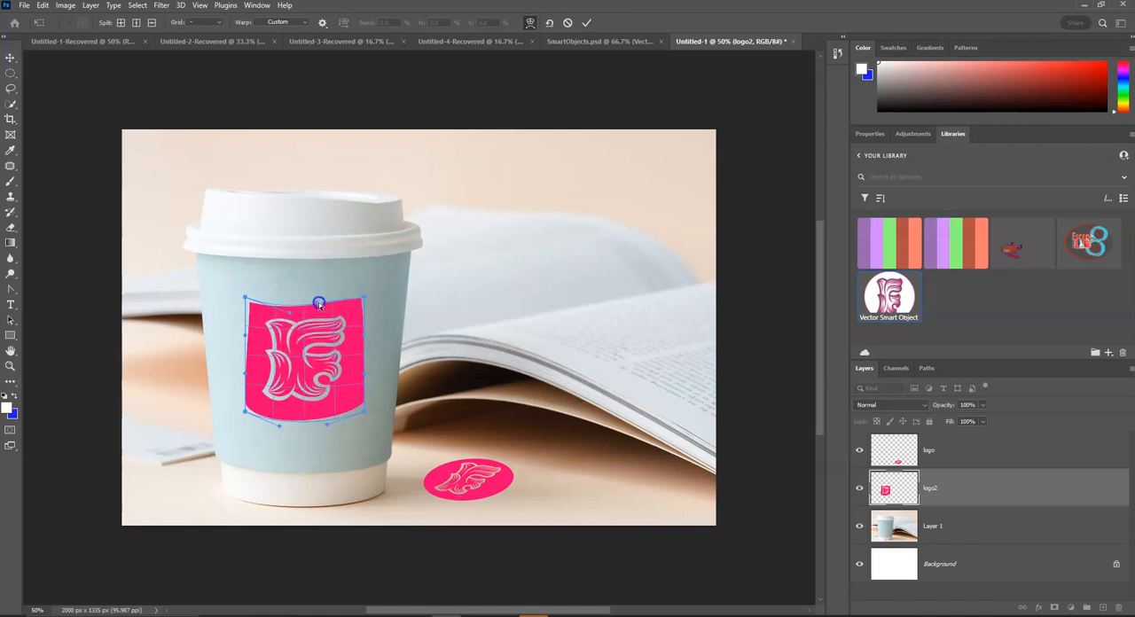
{"action": "left_click_drag", "start_coordinate": [288, 313], "coordinate": [283, 299]}
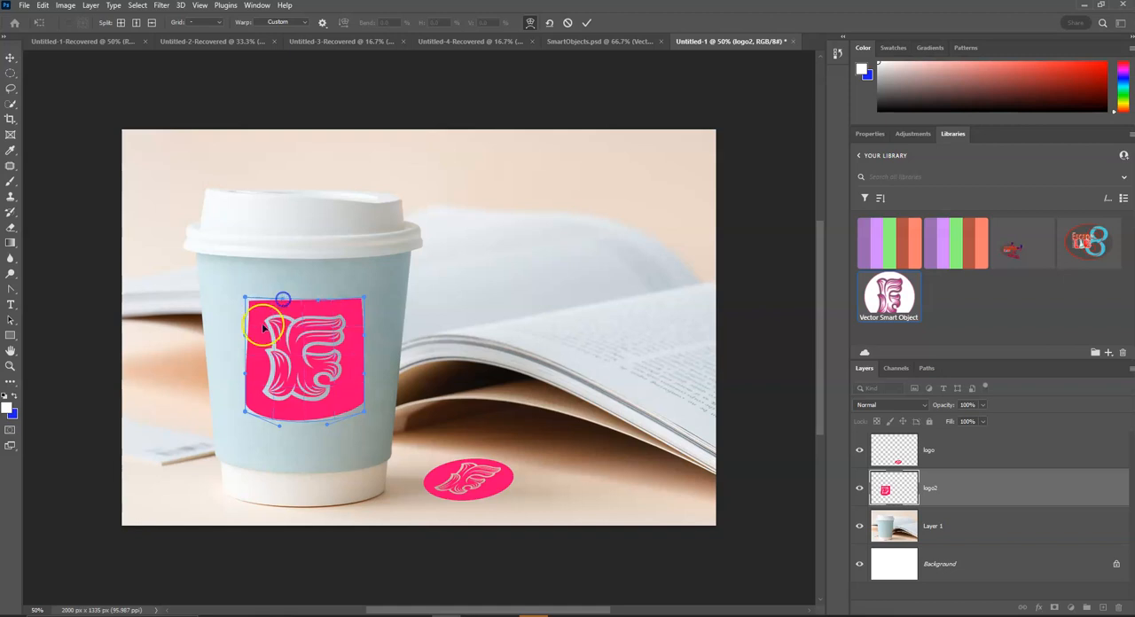
Step: Bulge both sides of logo2 outward with the side warp handles, and flatten its upper edge slightly
{"action": "left_click_drag", "start_coordinate": [246, 336], "coordinate": [233, 374]}
{"action": "left_click_drag", "start_coordinate": [363, 376], "coordinate": [379, 376]}
{"action": "left_click_drag", "start_coordinate": [365, 335], "coordinate": [371, 332]}
{"action": "left_click_drag", "start_coordinate": [316, 307], "coordinate": [315, 301]}
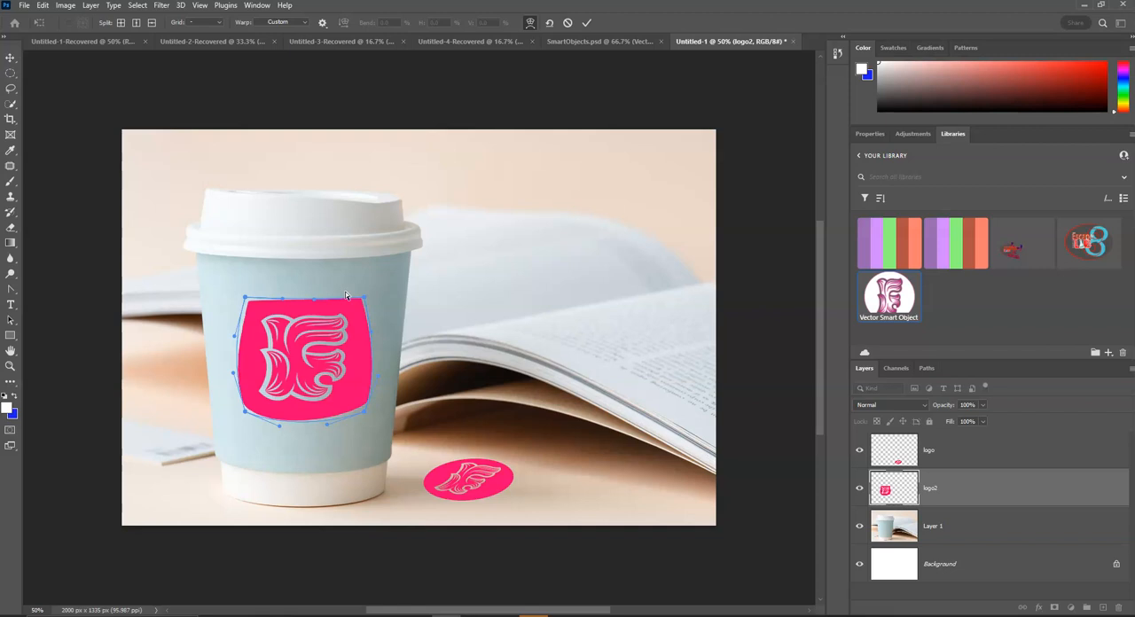
{"action": "left_click", "coordinate": [267, 363]}
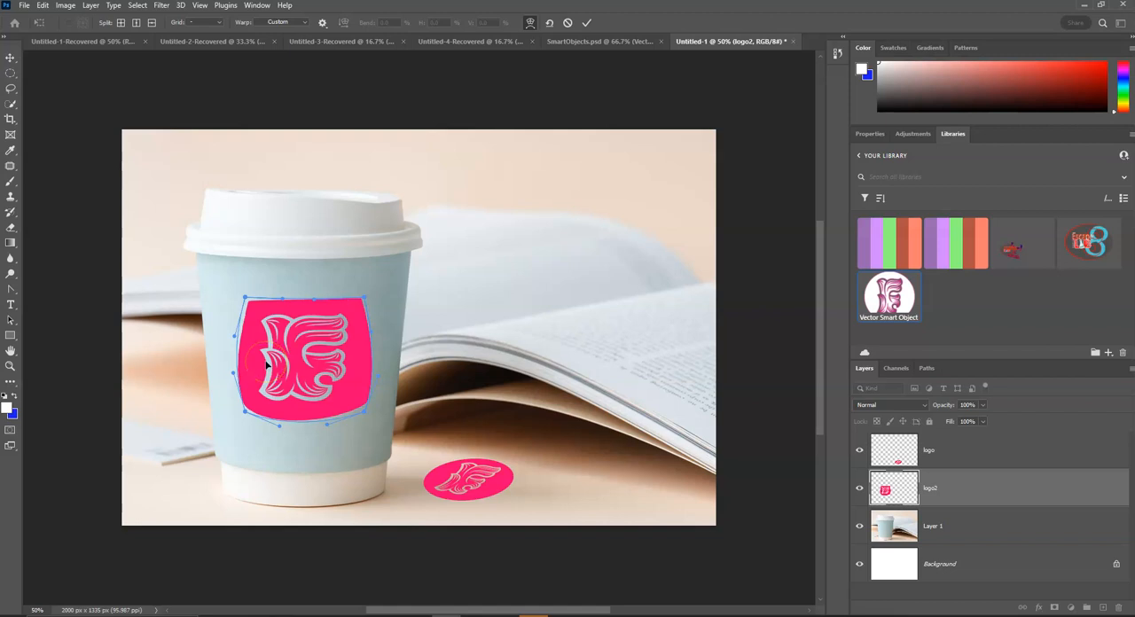